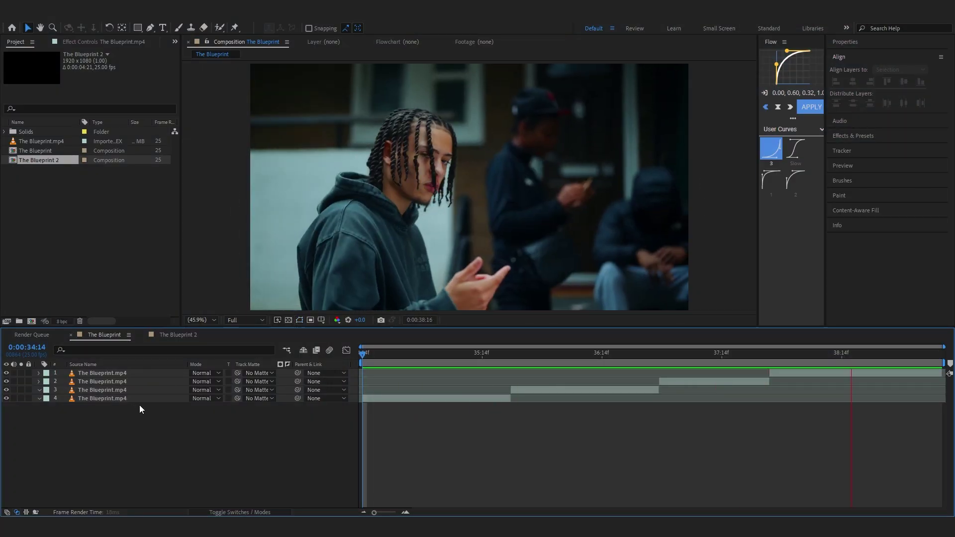
Step: Move the playhead to 0:00:34:14, select the fourth The Blueprint.mp4 layer, and search effects for 'S_blurmo'
{"action": "key", "text": "space"}
{"action": "left_click_drag", "start_coordinate": [452, 358], "coordinate": [315, 371]}
{"action": "key", "text": "space"}
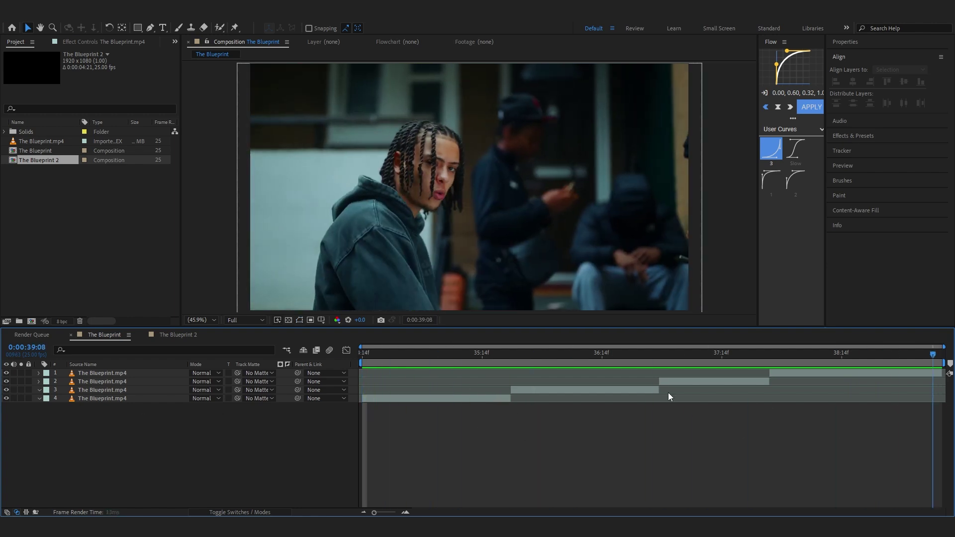
{"action": "key", "text": "space"}
{"action": "left_click", "coordinate": [101, 399]}
{"action": "left_click", "coordinate": [167, 459]}
{"action": "left_click", "coordinate": [113, 401]}
{"action": "key", "text": "ctrl+space"}
{"action": "type", "text": "S_"}
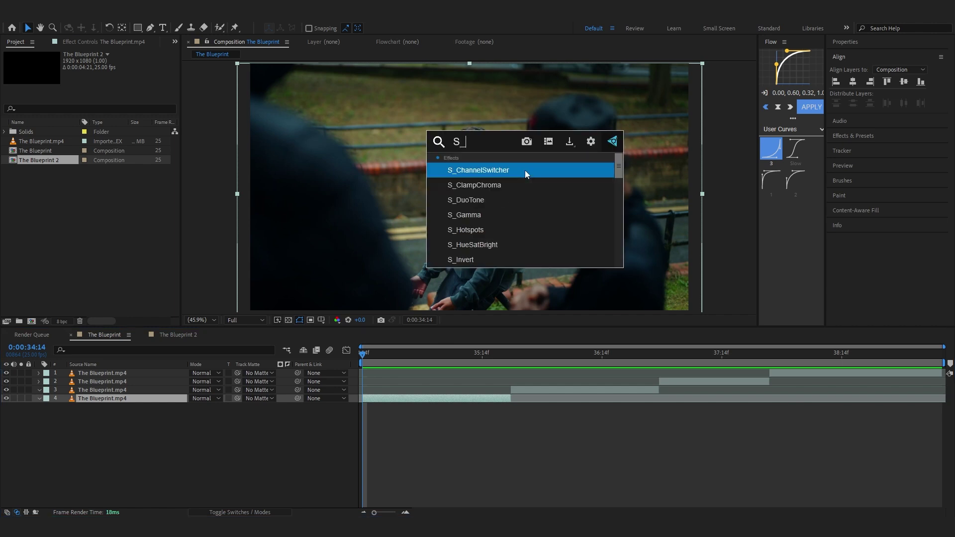
{"action": "type", "text": "blurmo"}
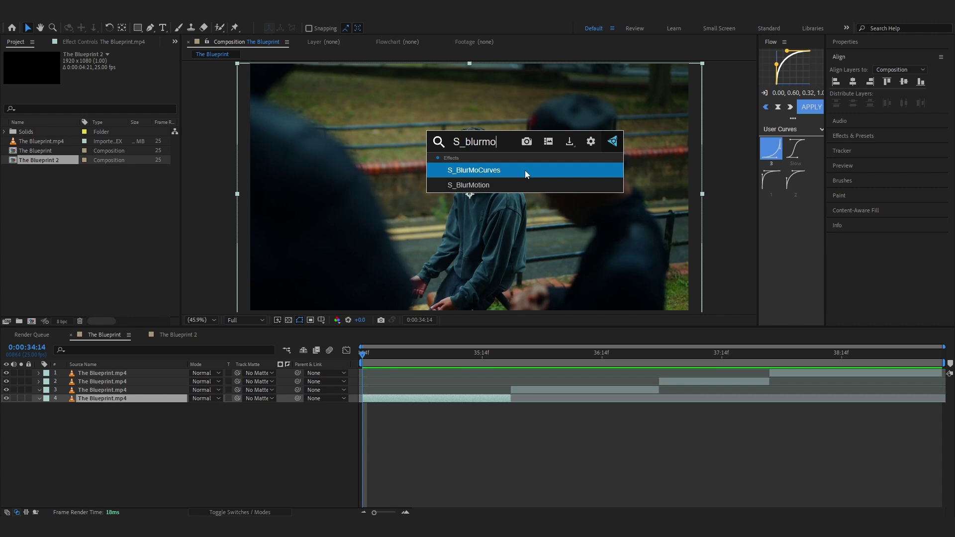
Step: Apply S_BlurMoCurves from the effect search to layer 4
{"action": "key", "text": "Return"}
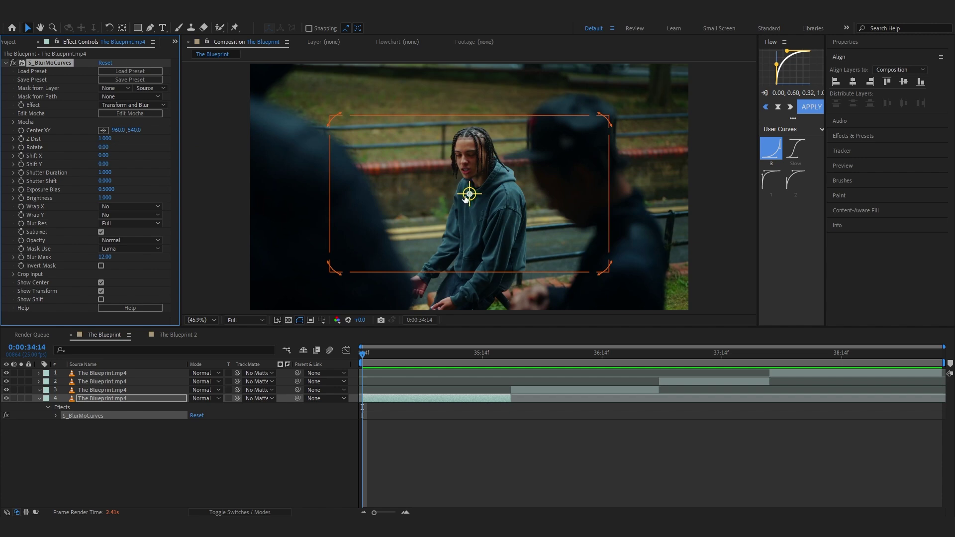
Step: Place the S_BlurMoCurves centre on the face at 934.5, 381.8, then test lower Z Dist values
{"action": "left_click_drag", "start_coordinate": [119, 131], "coordinate": [130, 211]}
{"action": "key", "text": "ctrl+z"}
{"action": "left_click_drag", "start_coordinate": [470, 194], "coordinate": [440, 179]}
{"action": "key", "text": "ctrl+z"}
{"action": "left_click_drag", "start_coordinate": [117, 130], "coordinate": [211, 168]}
{"action": "key", "text": "ctrl+z"}
{"action": "key", "text": "period"}
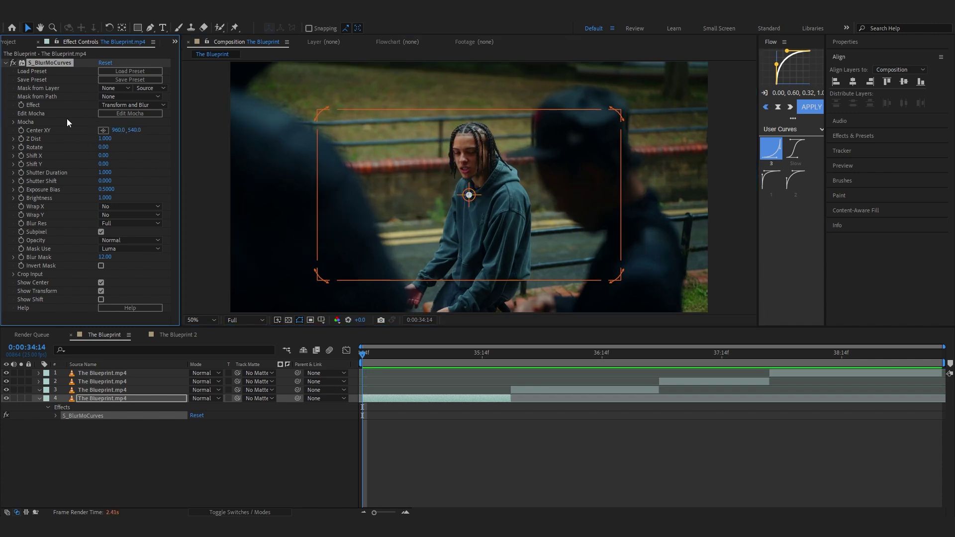
{"action": "left_click_drag", "start_coordinate": [135, 130], "coordinate": [53, 137]}
{"action": "scroll", "coordinate": [387, 144], "scroll_direction": "up", "scroll_amount": 1}
{"action": "left_click_drag", "start_coordinate": [453, 112], "coordinate": [433, 177]}
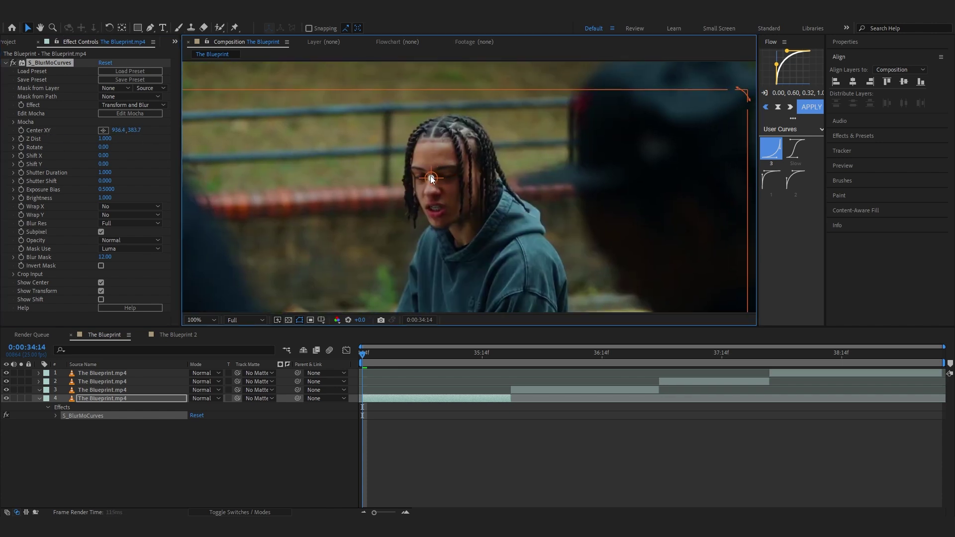
{"action": "scroll", "coordinate": [417, 173], "scroll_direction": "down", "scroll_amount": 2}
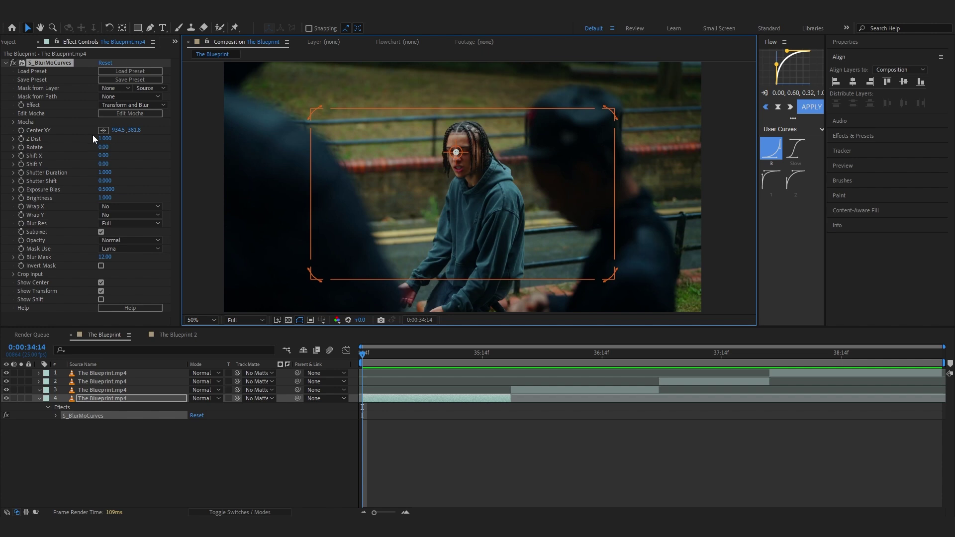
{"action": "left_click_drag", "start_coordinate": [106, 139], "coordinate": [104, 165]}
Step: Reset Z Dist to 1.000 and trial Rotate, Shift X and Brightness, undoing the changes
{"action": "key", "text": "ctrl+z"}
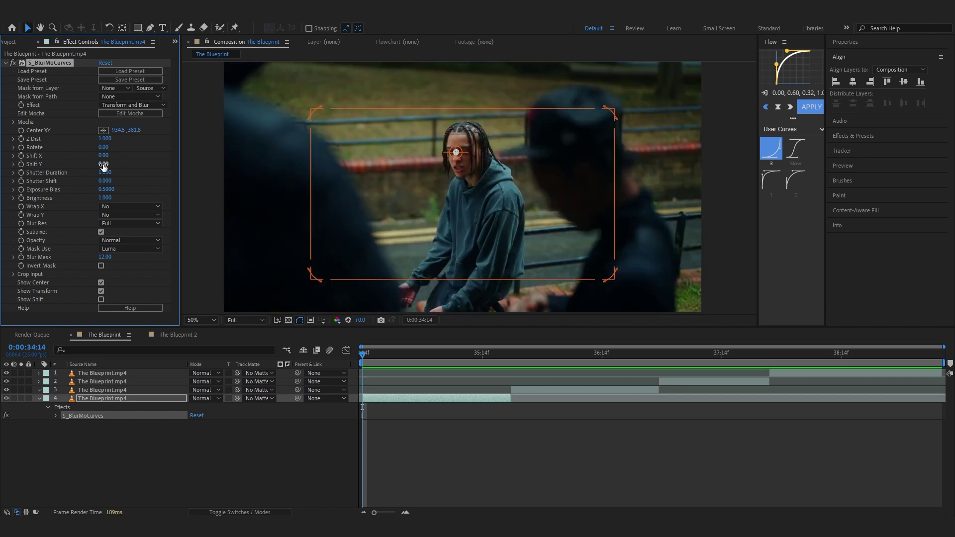
{"action": "left_click_drag", "start_coordinate": [104, 147], "coordinate": [245, 230]}
{"action": "mouse_move", "coordinate": [102, 156]}
{"action": "left_mouse_down"}
{"action": "mouse_move", "coordinate": [139, 172]}
{"action": "mouse_move", "coordinate": [110, 180]}
{"action": "mouse_move", "coordinate": [118, 187]}
{"action": "mouse_move", "coordinate": [110, 175]}
{"action": "mouse_move", "coordinate": [135, 153]}
{"action": "mouse_move", "coordinate": [99, 169]}
{"action": "mouse_move", "coordinate": [112, 171]}
{"action": "left_mouse_up"}
{"action": "key", "text": "ctrl+z"}
{"action": "key", "text": "ctrl+z"}
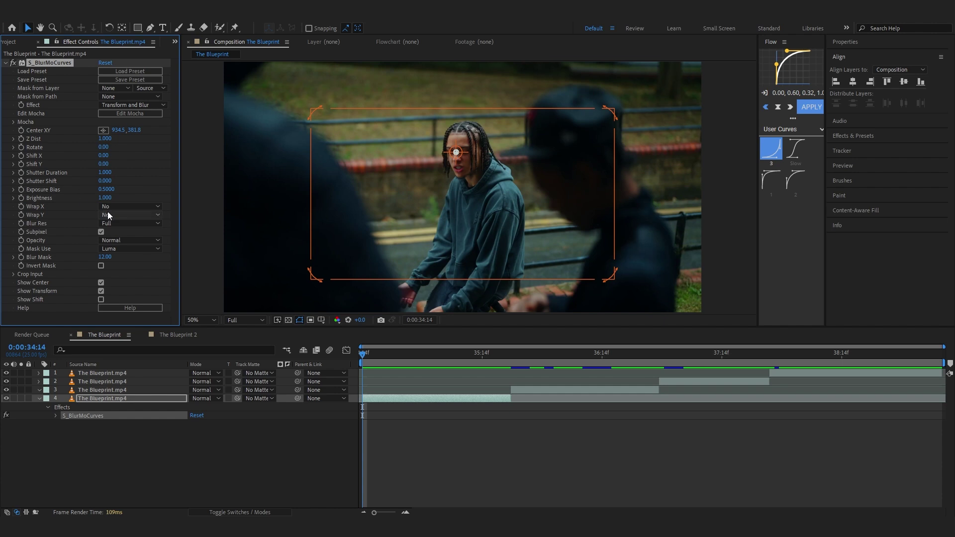
{"action": "left_click_drag", "start_coordinate": [105, 198], "coordinate": [316, 278]}
{"action": "key", "text": "ctrl+z"}
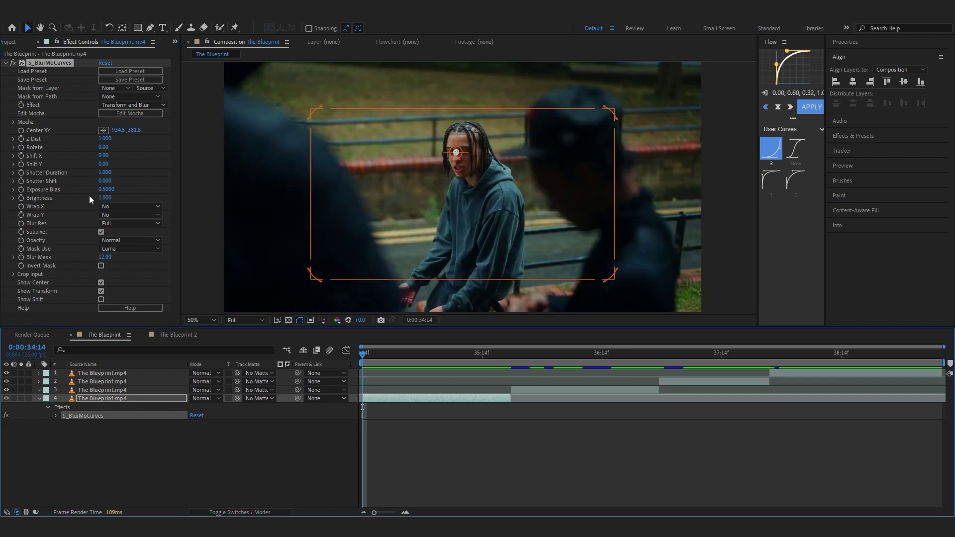
{"action": "left_click_drag", "start_coordinate": [103, 197], "coordinate": [157, 200]}
{"action": "key", "text": "ctrl+z"}
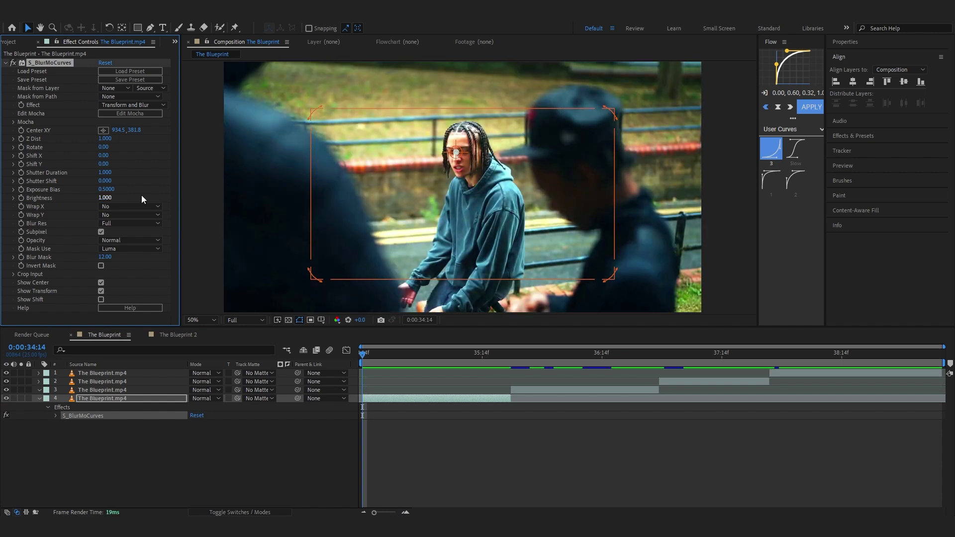
Step: Set Wrap X and Wrap Y to Reflect, test mirroring with Shift X, and reset it to 0
{"action": "key", "text": "ctrl+space"}
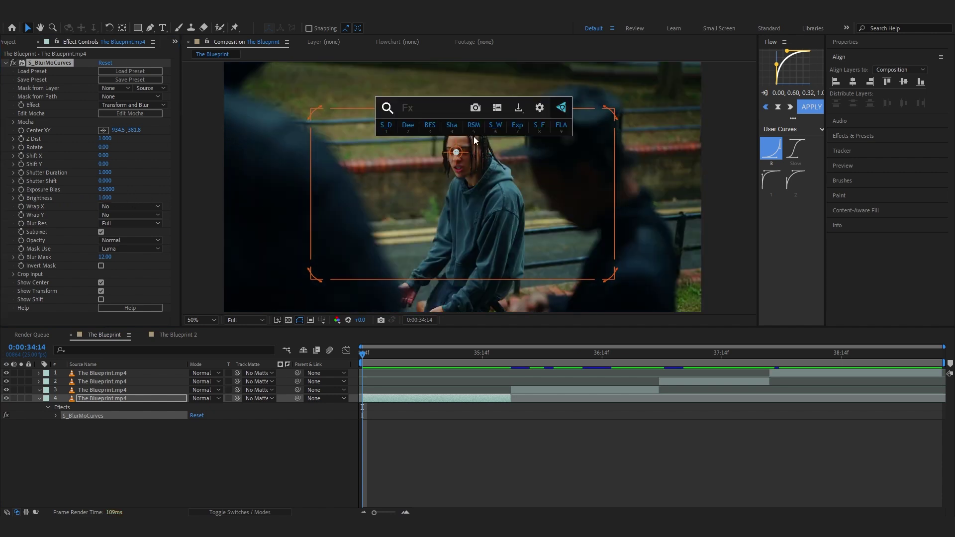
{"action": "type", "text": "exp"}
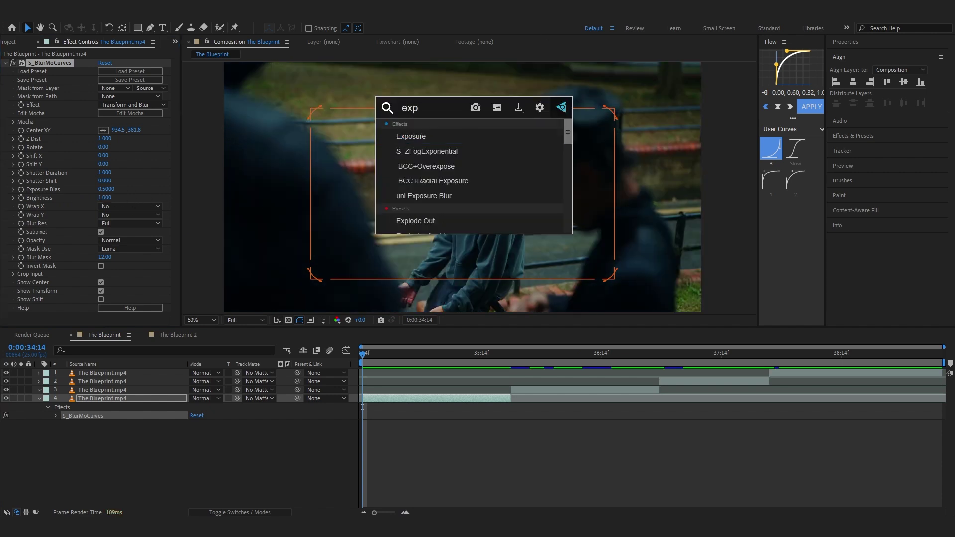
{"action": "left_click", "coordinate": [475, 136]}
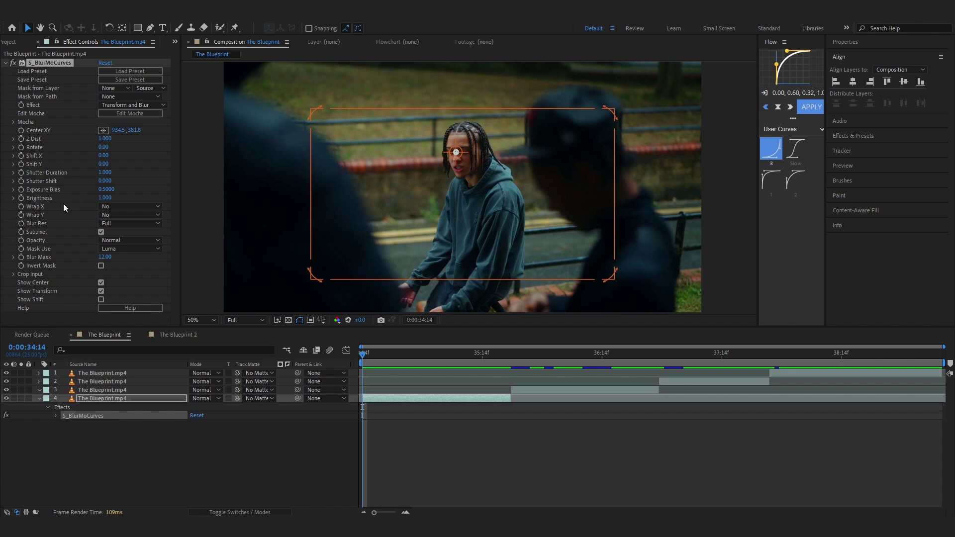
{"action": "left_click", "coordinate": [110, 217]}
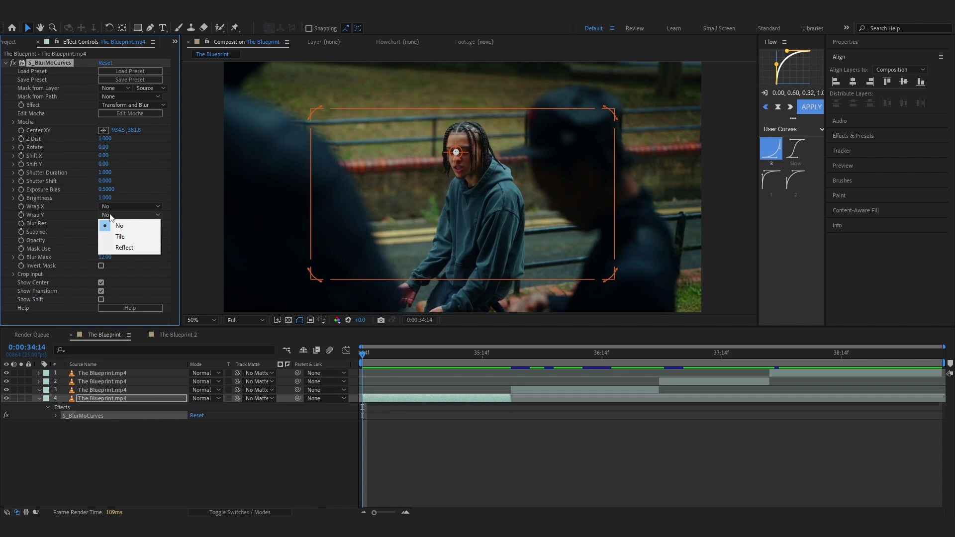
{"action": "left_click", "coordinate": [123, 248]}
{"action": "left_click", "coordinate": [128, 206]}
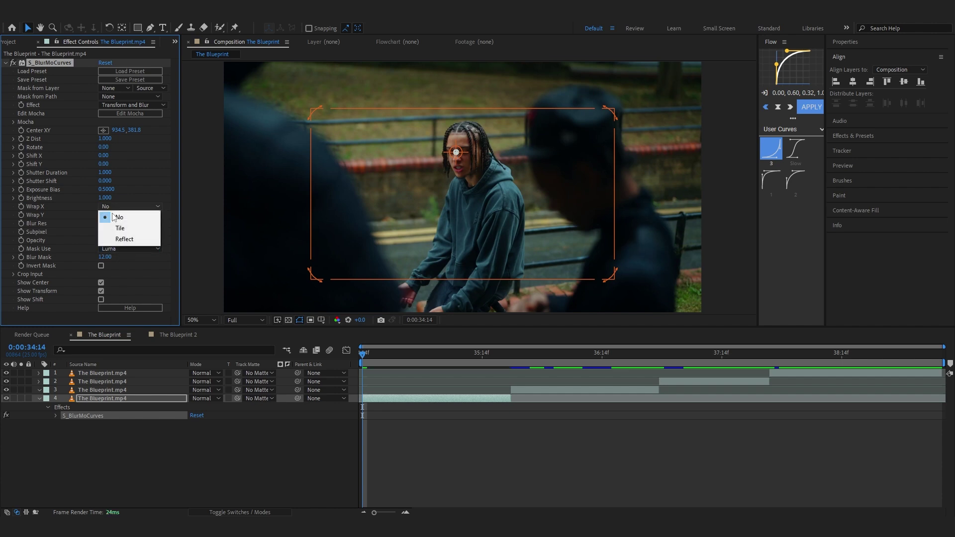
{"action": "left_click", "coordinate": [120, 242]}
{"action": "left_click_drag", "start_coordinate": [103, 155], "coordinate": [143, 227]}
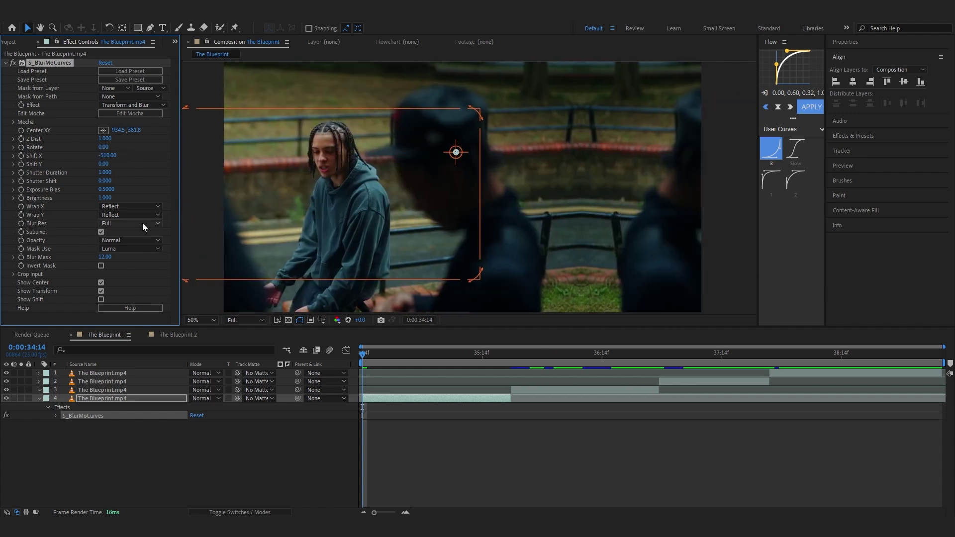
{"action": "key", "text": "ctrl+z"}
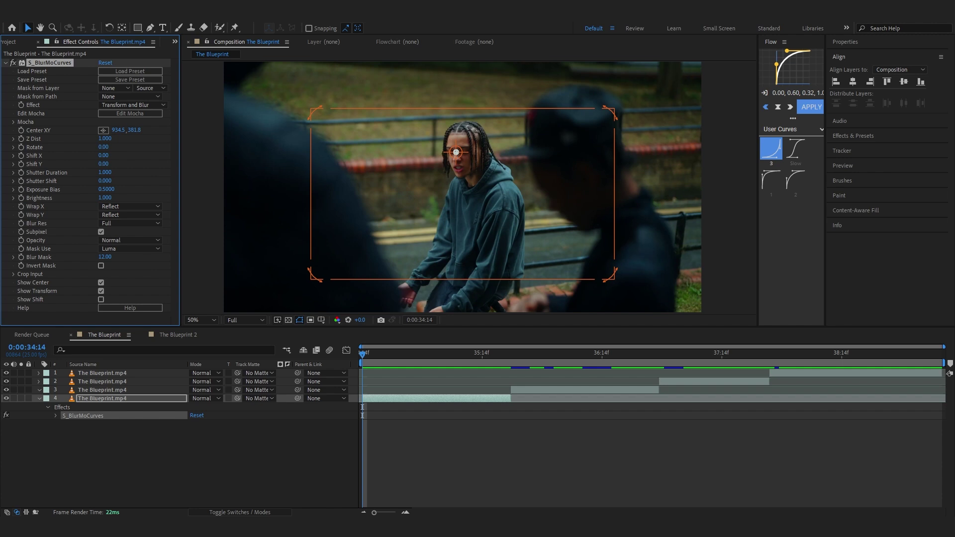
{"action": "left_click", "coordinate": [460, 159]}
Step: Move the Z Dist 1.000 key to 35:11, key 0.141 at 34:14, and Easy Ease both
{"action": "left_click", "coordinate": [390, 400]}
{"action": "key", "text": "u"}
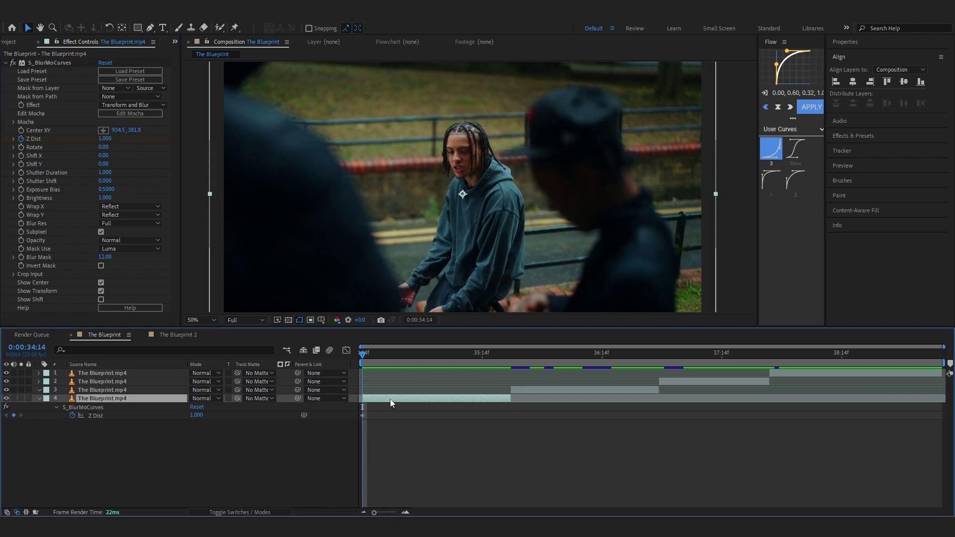
{"action": "left_click_drag", "start_coordinate": [363, 416], "coordinate": [469, 415]}
{"action": "left_click_drag", "start_coordinate": [105, 139], "coordinate": [77, 161]}
{"action": "left_click_drag", "start_coordinate": [515, 412], "coordinate": [298, 435]}
{"action": "key", "text": "F9"}
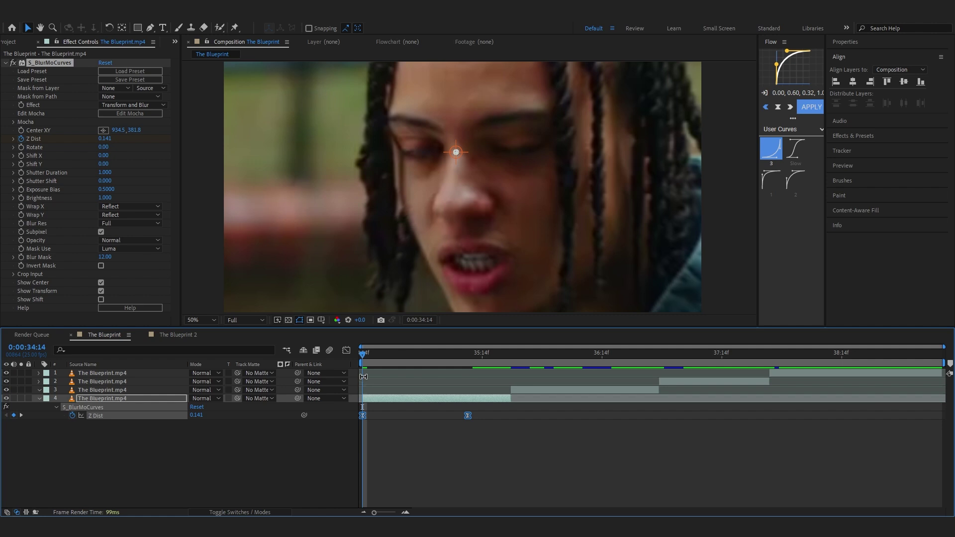
Step: Shape the Z Dist curve for a fast-start ease in the Graph Editor and preview the transition
{"action": "left_click", "coordinate": [346, 351]}
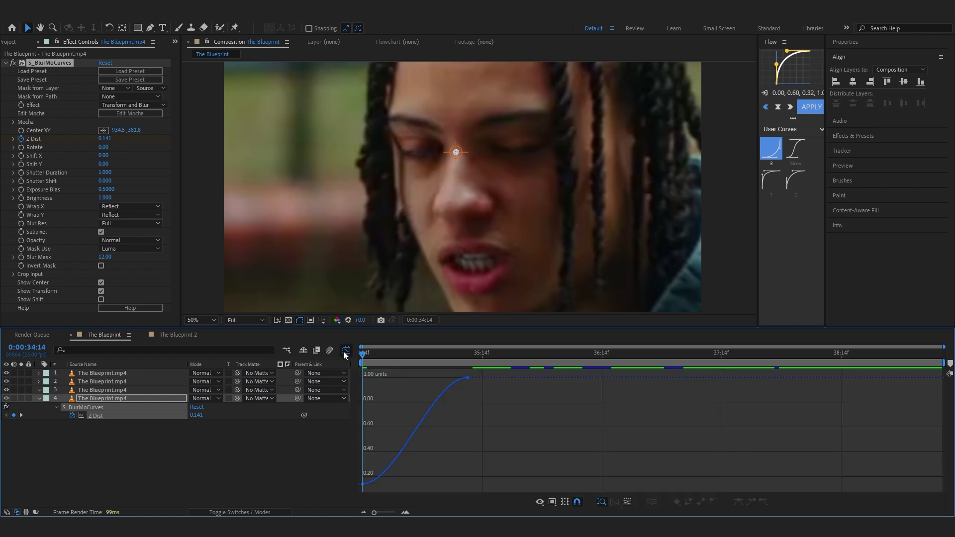
{"action": "left_click_drag", "start_coordinate": [398, 485], "coordinate": [279, 413]}
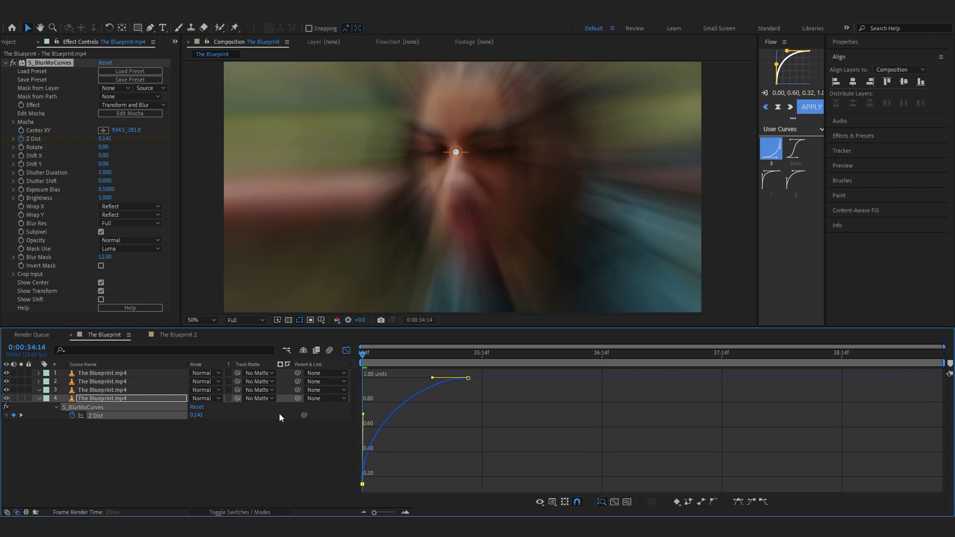
{"action": "scroll", "coordinate": [488, 172], "scroll_direction": "up", "scroll_amount": 2}
{"action": "scroll", "coordinate": [488, 172], "scroll_direction": "down", "scroll_amount": 3}
{"action": "scroll", "coordinate": [488, 172], "scroll_direction": "up", "scroll_amount": 1}
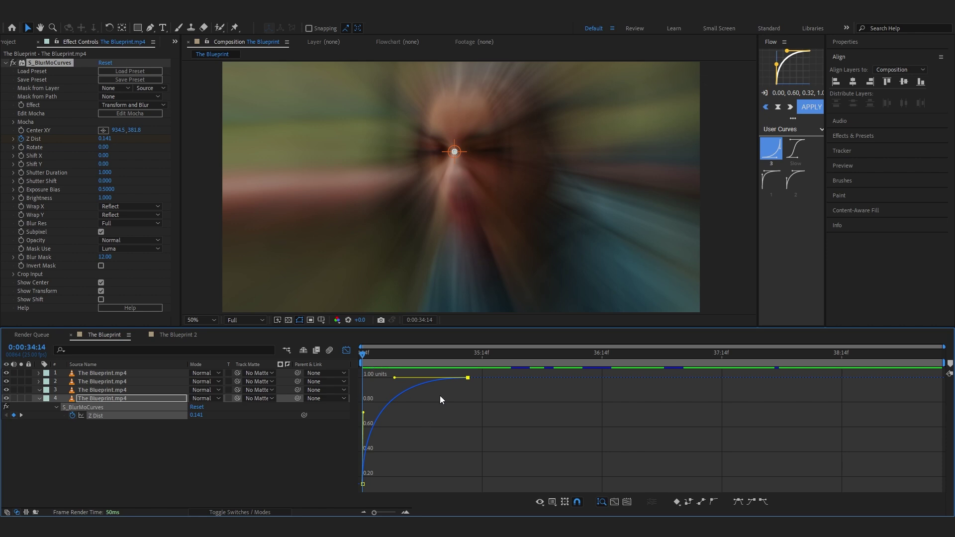
{"action": "left_click", "coordinate": [346, 350]}
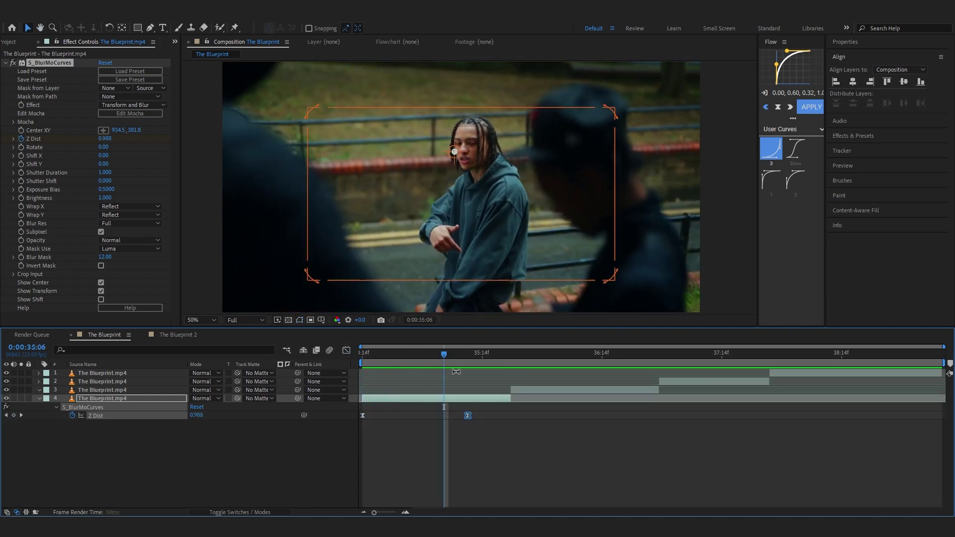
{"action": "key", "text": "space"}
{"action": "key", "text": "space"}
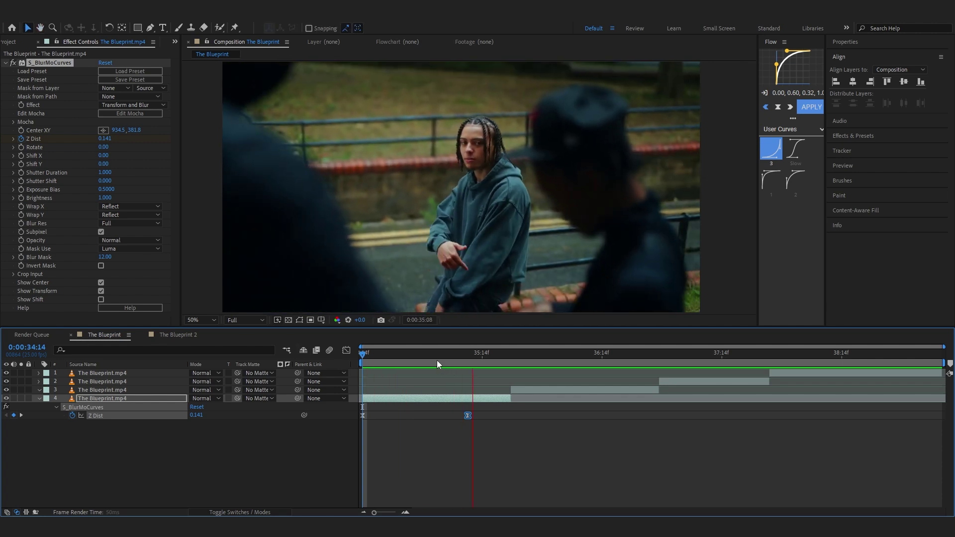
{"action": "key", "text": "space"}
{"action": "key", "text": "space"}
{"action": "key", "text": "space"}
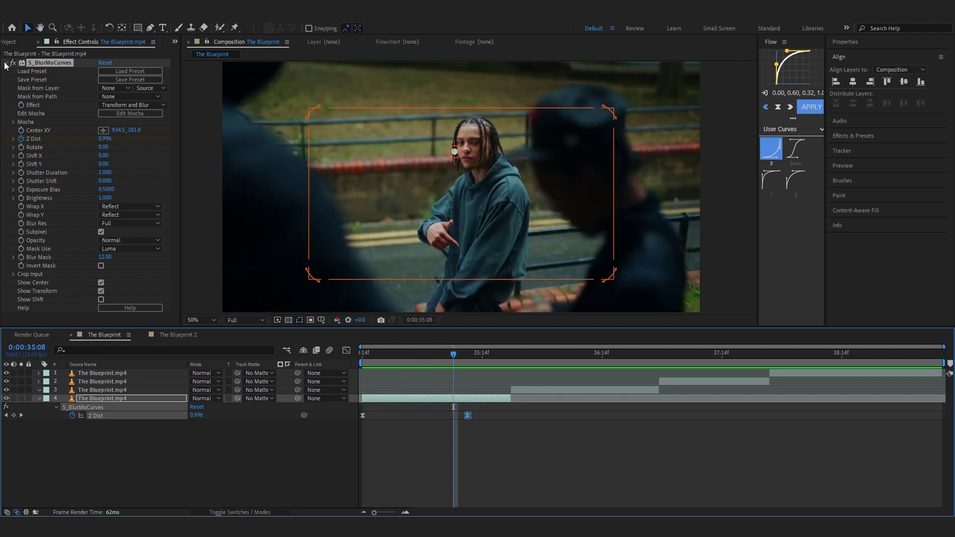
Step: Collapse S_BlurMoCurves, apply a Transform effect, and adjust its anchor point Y
{"action": "left_click", "coordinate": [4, 62]}
{"action": "key", "text": "ctrl+space"}
{"action": "type", "text": "tra"}
{"action": "left_click", "coordinate": [379, 158]}
{"action": "mouse_move", "coordinate": [137, 79]}
{"action": "left_mouse_down"}
{"action": "mouse_move", "coordinate": [55, 101]}
{"action": "mouse_move", "coordinate": [130, 83]}
{"action": "left_mouse_up"}
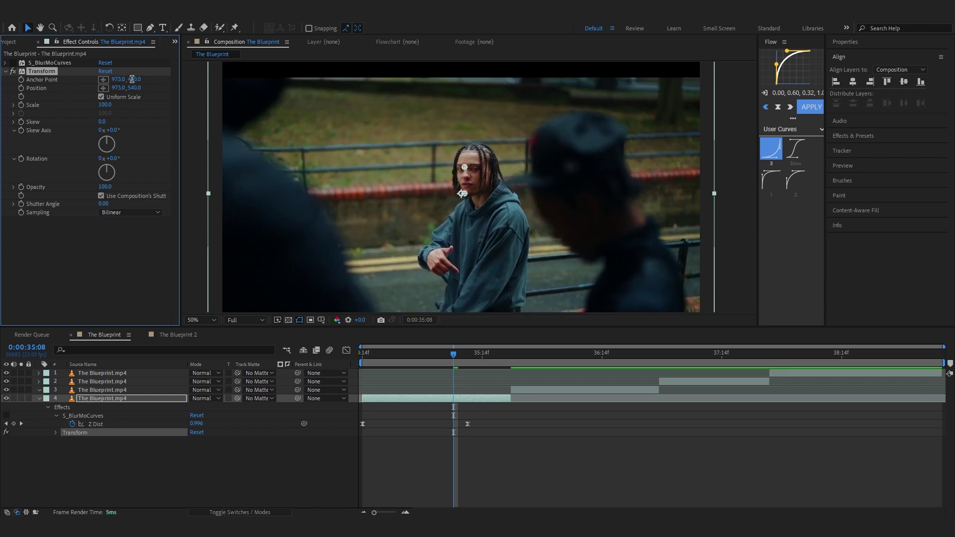
Step: Set Transform position Y to 440 and animate Scale starting from 453 at 34:14
{"action": "type", "text": "440"}
{"action": "key", "text": "Return"}
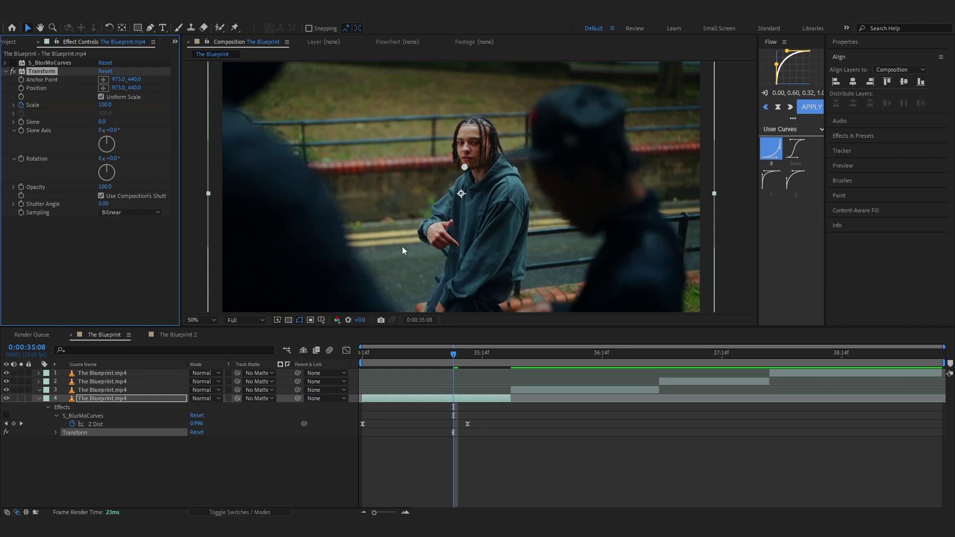
{"action": "key", "text": "u"}
{"action": "key", "text": "u"}
{"action": "left_click_drag", "start_coordinate": [443, 355], "coordinate": [362, 356]}
{"action": "left_click", "coordinate": [197, 484]}
{"action": "left_click_drag", "start_coordinate": [197, 484], "coordinate": [373, 448]}
{"action": "left_click_drag", "start_coordinate": [472, 500], "coordinate": [359, 463]}
Step: Steepen the Scale curve into a sharp ease-out in the Graph Editor
{"action": "left_click", "coordinate": [346, 351]}
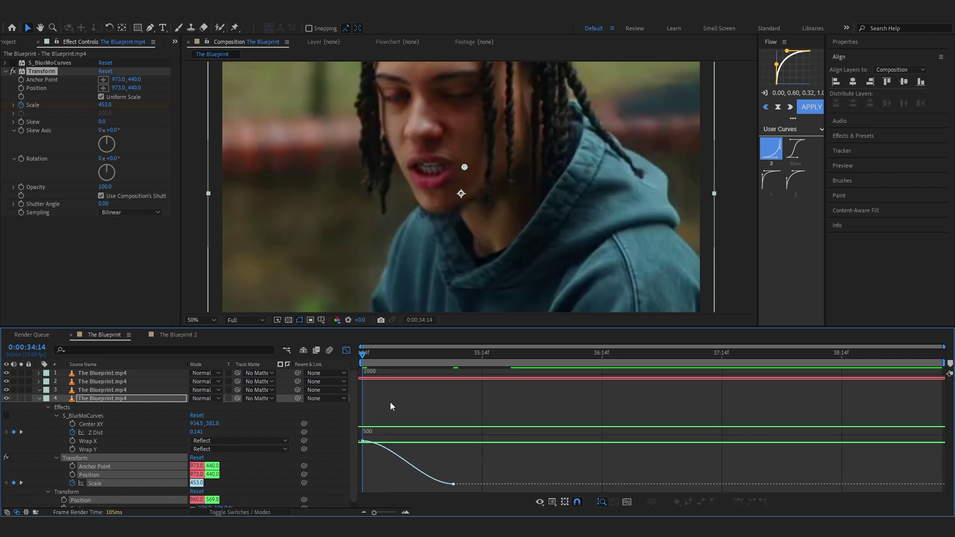
{"action": "left_click", "coordinate": [362, 441]}
{"action": "left_click_drag", "start_coordinate": [392, 378], "coordinate": [291, 439]}
{"action": "left_click_drag", "start_coordinate": [420, 485], "coordinate": [369, 485]}
Step: Turn off Use Composition's Shutter Angle, set Shutter Angle to 360, and preview the zoom
{"action": "left_click", "coordinate": [101, 196]}
{"action": "left_click_drag", "start_coordinate": [103, 204], "coordinate": [493, 355]}
{"action": "left_click", "coordinate": [346, 351]}
{"action": "key", "text": "space"}
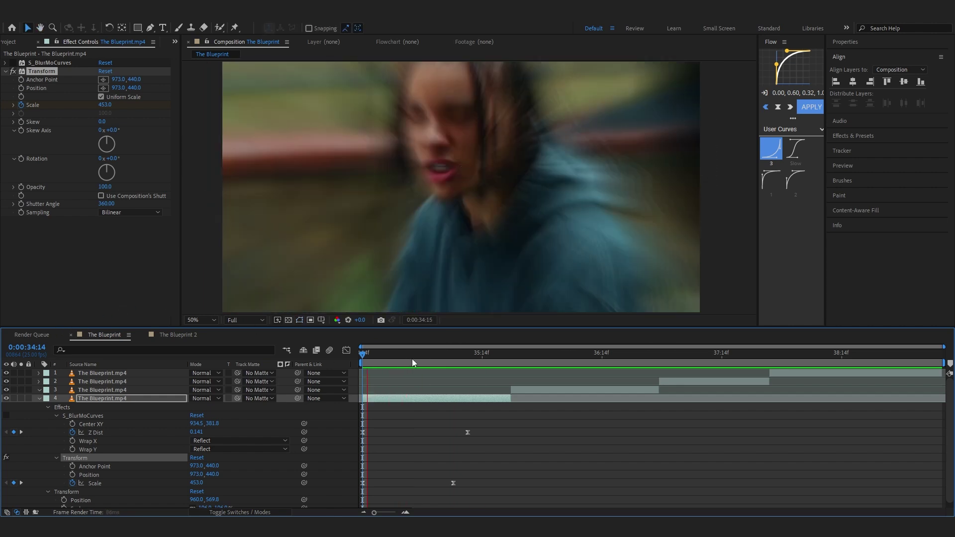
{"action": "key", "text": "space"}
Step: Reshape the Scale ease curve for both keyframes and preview again from 34:14
{"action": "left_click_drag", "start_coordinate": [475, 456], "coordinate": [355, 500]}
{"action": "left_click", "coordinate": [346, 351]}
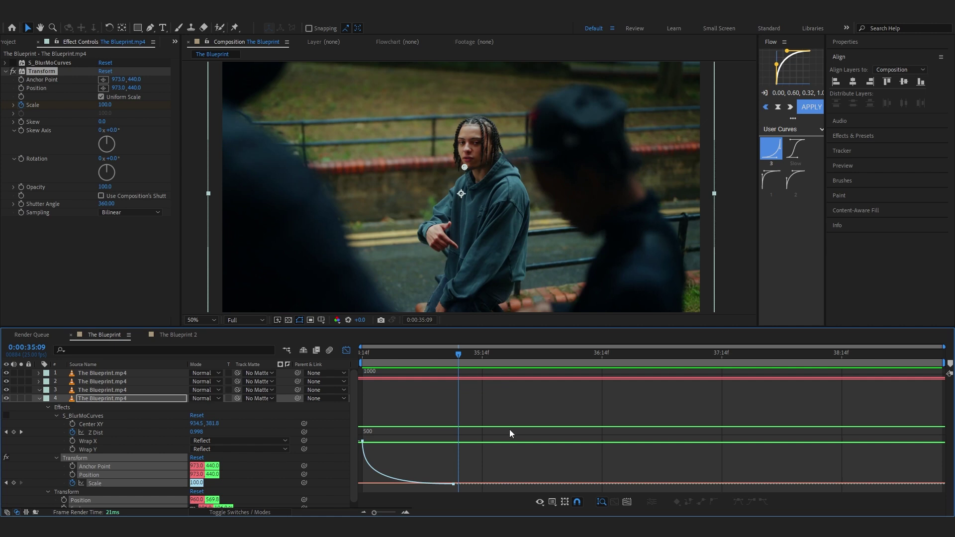
{"action": "left_click", "coordinate": [125, 484]}
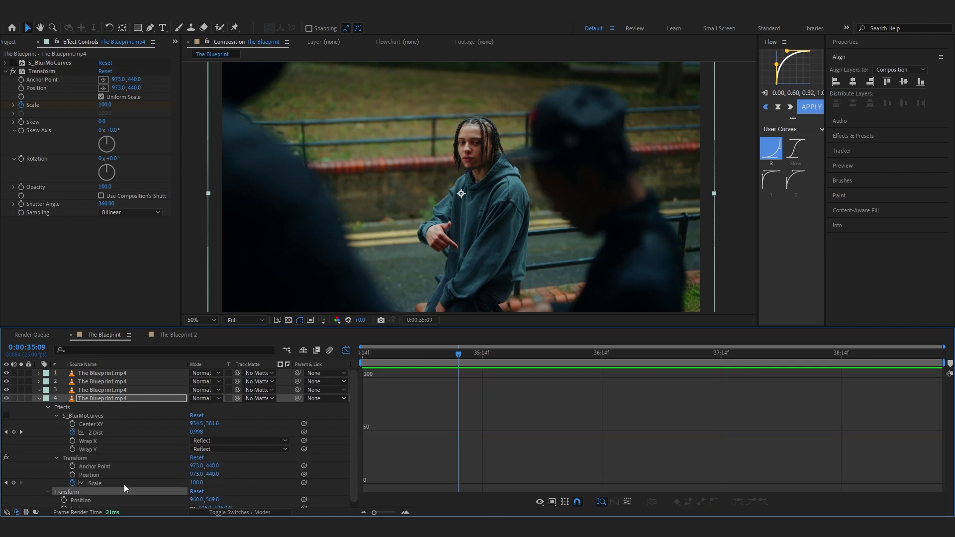
{"action": "left_click_drag", "start_coordinate": [373, 485], "coordinate": [359, 483]}
{"action": "left_click", "coordinate": [362, 354]}
{"action": "key", "text": "space"}
{"action": "key", "text": "space"}
{"action": "key", "text": "space"}
{"action": "key", "text": "space"}
{"action": "key", "text": "shift+F3"}
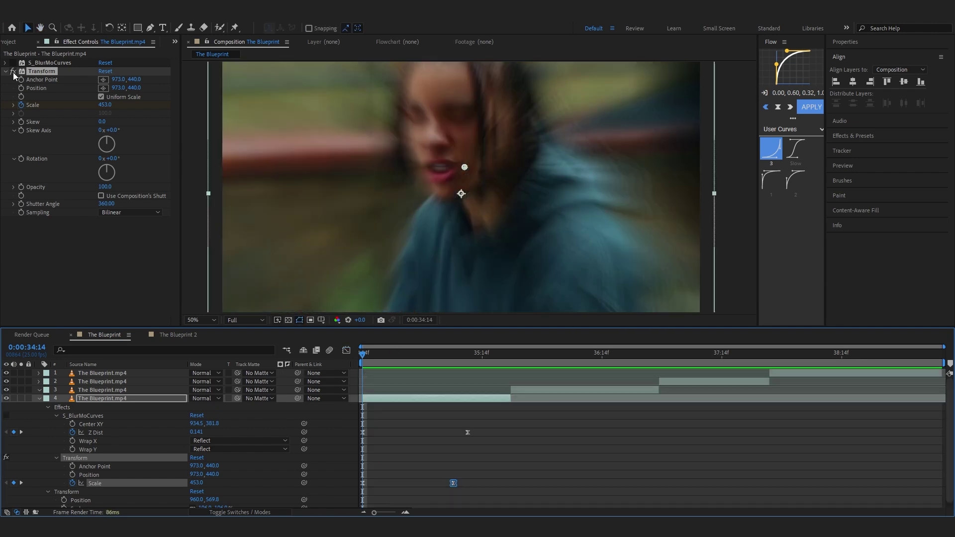
Step: Toggle the Transform and S_BlurMoCurves effects to compare, previewing the blur zoom alone
{"action": "left_click", "coordinate": [13, 72]}
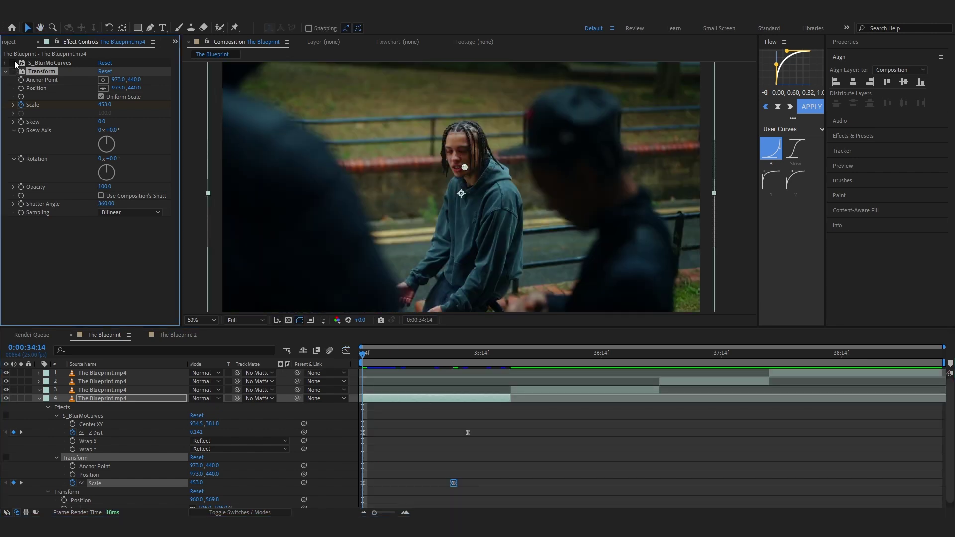
{"action": "left_click", "coordinate": [15, 63]}
{"action": "key", "text": "space"}
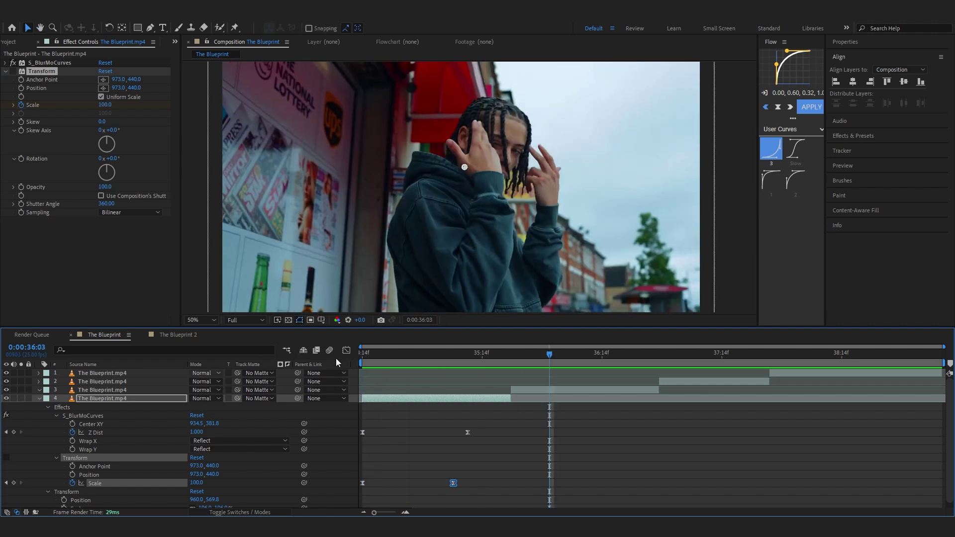
{"action": "key", "text": "space"}
{"action": "key", "text": "space"}
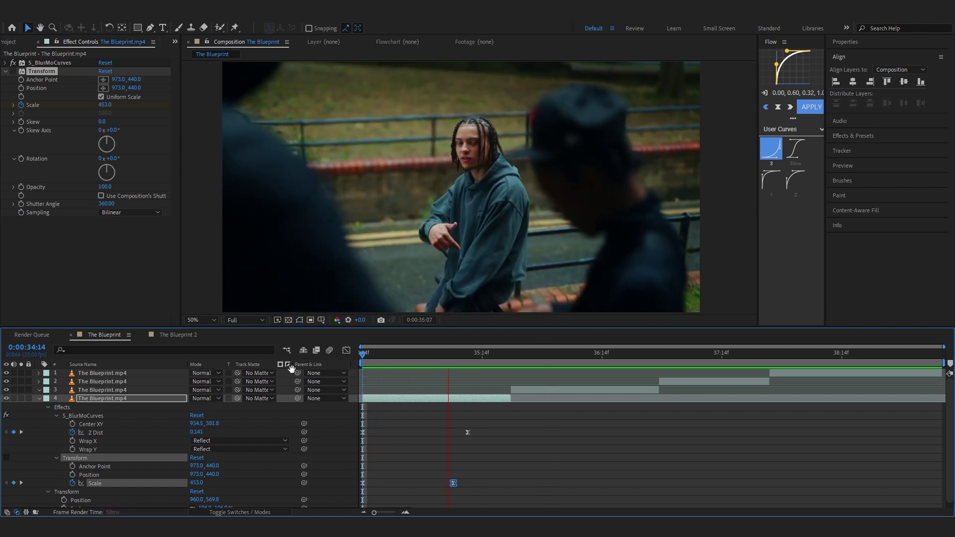
Step: Delete the Transform effect from the fourth layer
{"action": "key", "text": "u"}
{"action": "left_click", "coordinate": [39, 84]}
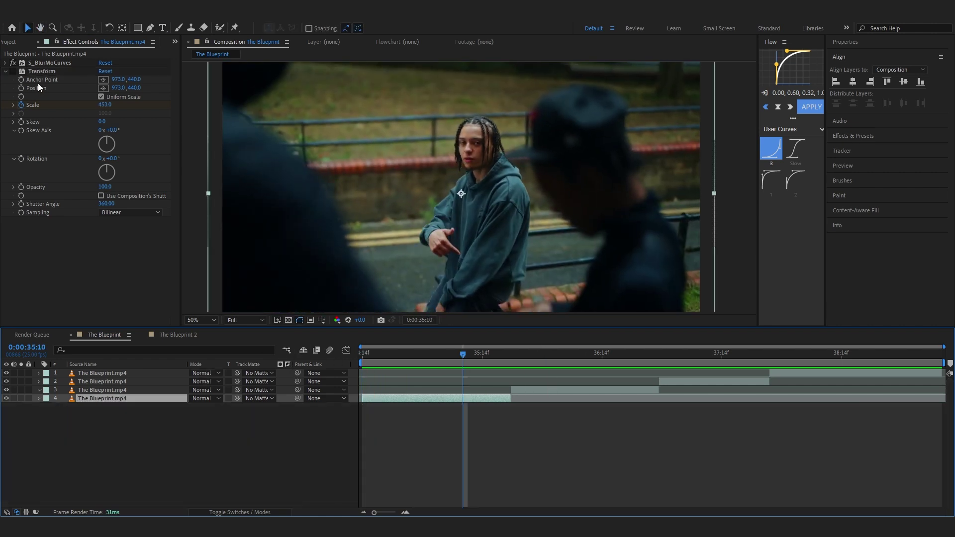
{"action": "left_click", "coordinate": [38, 72]}
{"action": "key", "text": "Delete"}
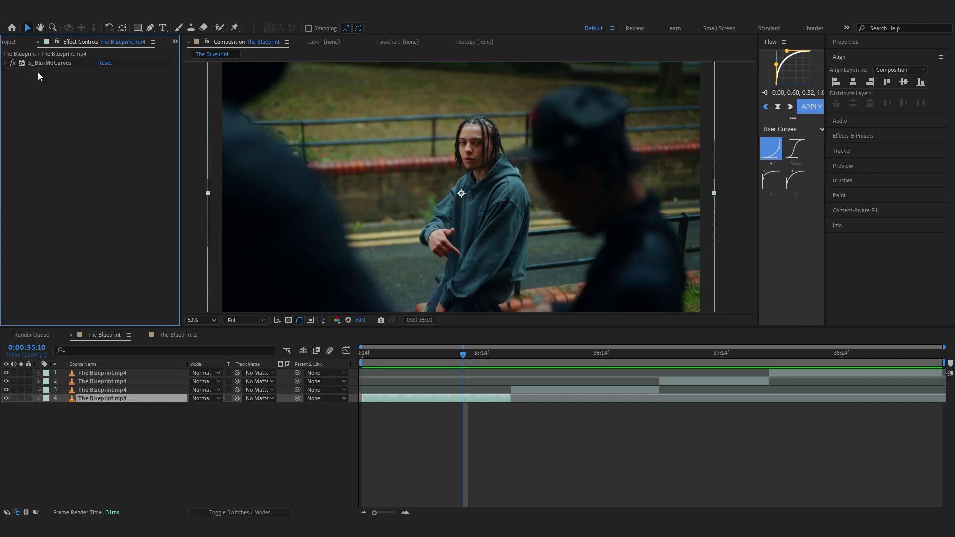
Step: Expand S_BlurMoCurves, find the pan start around 35:07, and test Shift X before undoing
{"action": "left_click", "coordinate": [5, 63]}
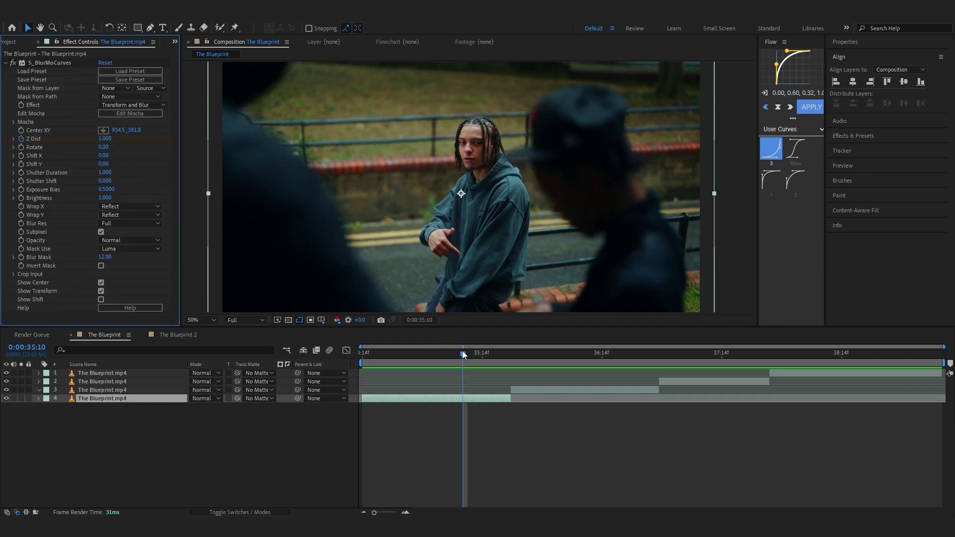
{"action": "mouse_move", "coordinate": [463, 354]}
{"action": "left_mouse_down"}
{"action": "mouse_move", "coordinate": [618, 354]}
{"action": "mouse_move", "coordinate": [362, 356]}
{"action": "mouse_move", "coordinate": [453, 354]}
{"action": "left_mouse_up"}
{"action": "mouse_move", "coordinate": [468, 420]}
{"action": "left_mouse_down"}
{"action": "mouse_move", "coordinate": [598, 419]}
{"action": "mouse_move", "coordinate": [417, 427]}
{"action": "mouse_move", "coordinate": [451, 426]}
{"action": "left_mouse_up"}
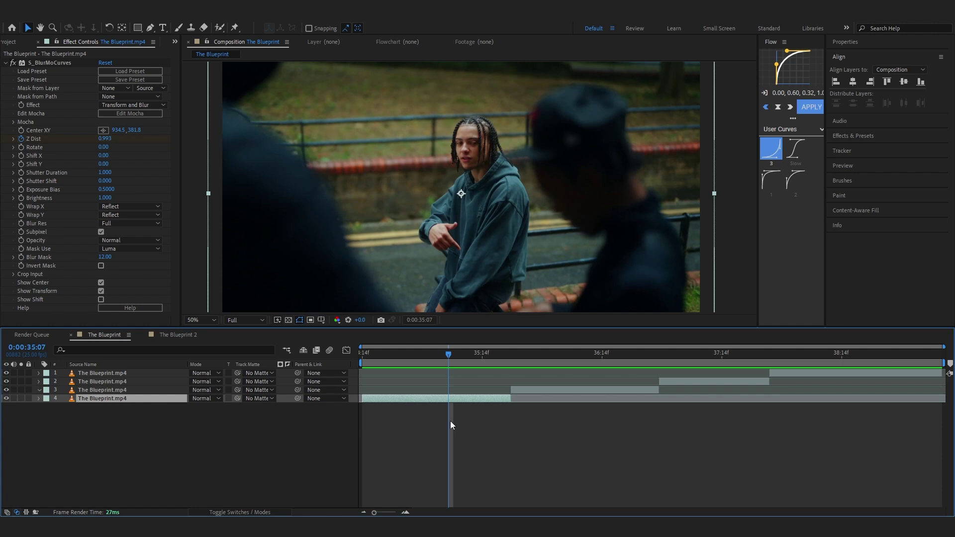
{"action": "left_click_drag", "start_coordinate": [104, 155], "coordinate": [69, 171]}
{"action": "key", "text": "ctrl+z"}
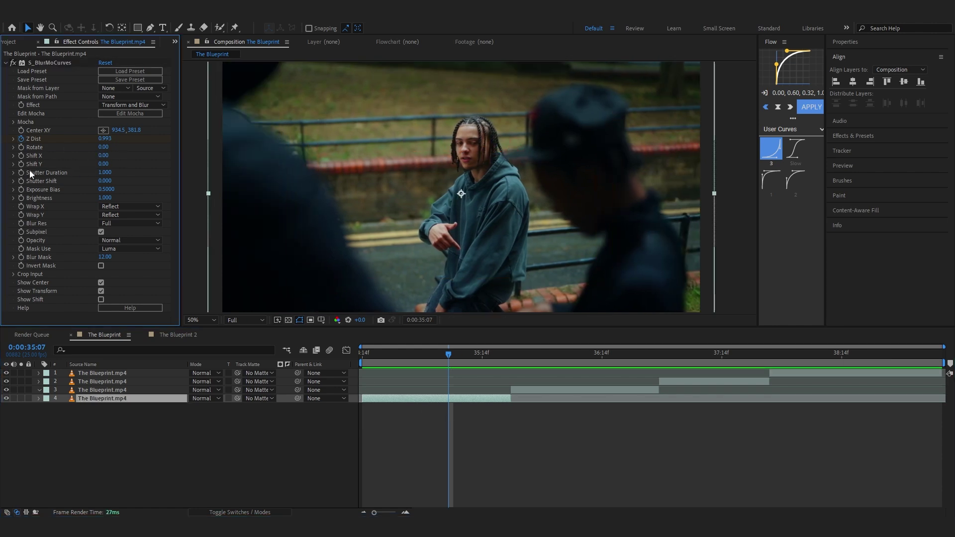
Step: Keyframe Shift X at 0 near 35:03 and at about -2400 at 35:19
{"action": "left_click", "coordinate": [22, 157]}
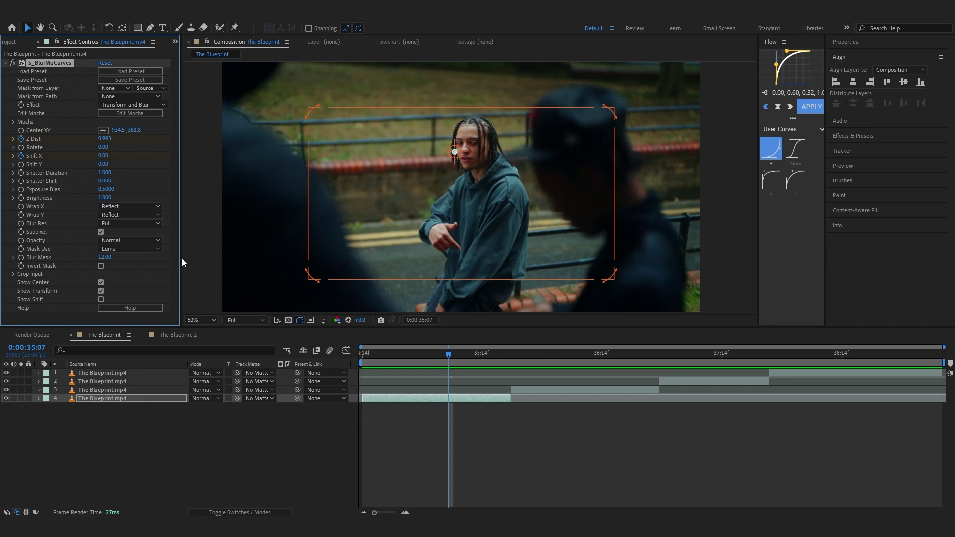
{"action": "key", "text": "u"}
{"action": "left_click_drag", "start_coordinate": [449, 424], "coordinate": [426, 425]}
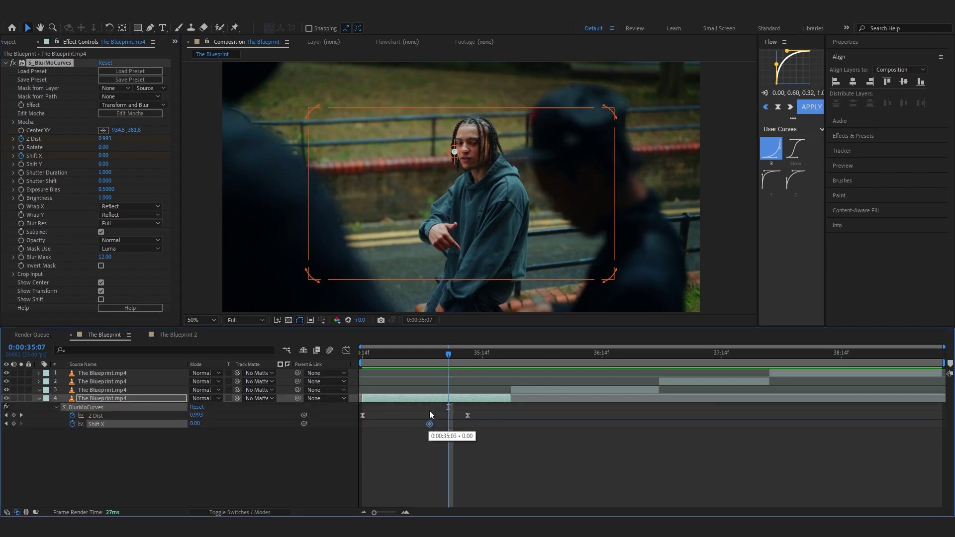
{"action": "left_click_drag", "start_coordinate": [436, 349], "coordinate": [506, 354]}
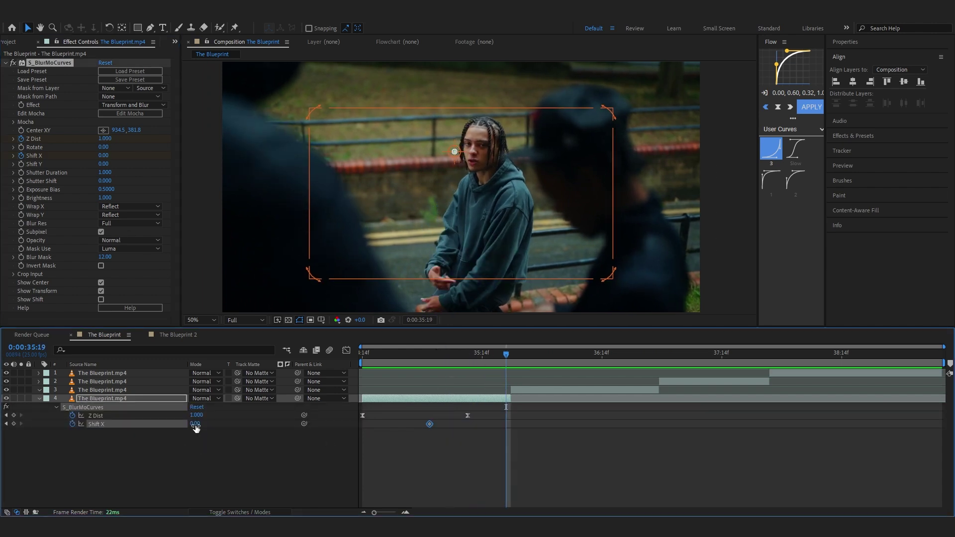
{"action": "left_click_drag", "start_coordinate": [196, 424], "coordinate": [118, 431]}
{"action": "left_click_drag", "start_coordinate": [197, 425], "coordinate": [171, 425]}
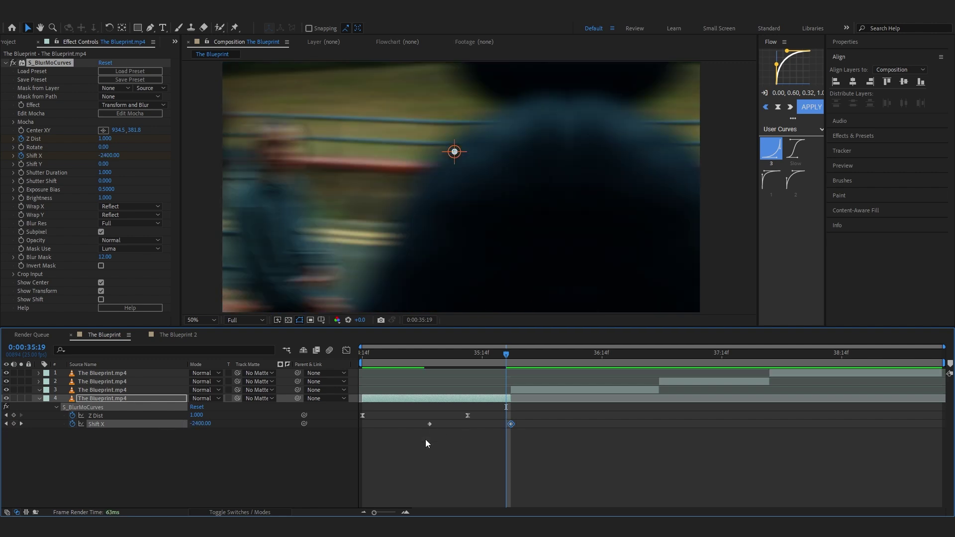
{"action": "left_click_drag", "start_coordinate": [430, 424], "coordinate": [547, 435]}
Step: Easy Ease the Shift X keys and drag their Graph Editor handles so the pan accelerates into 35:19
{"action": "key", "text": "F9"}
{"action": "left_click", "coordinate": [346, 351]}
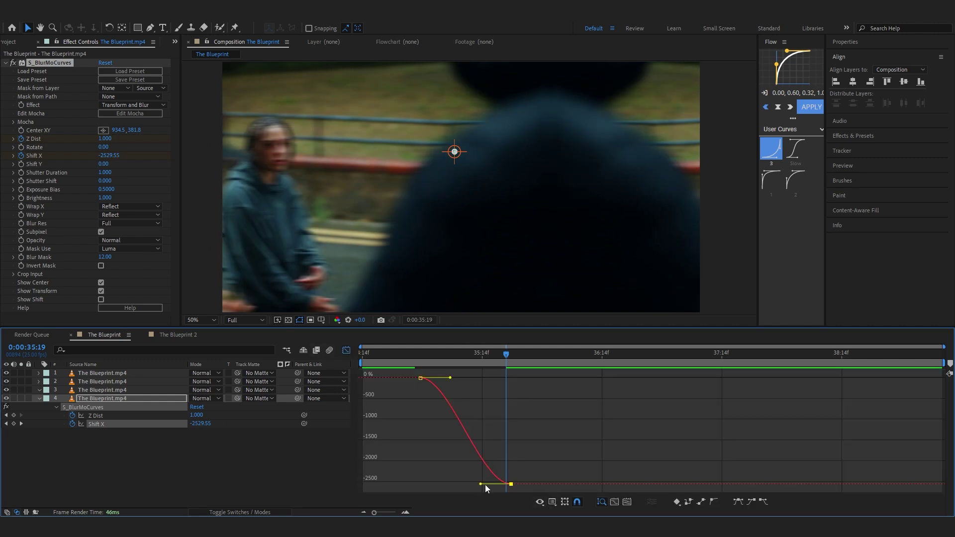
{"action": "left_click_drag", "start_coordinate": [571, 432], "coordinate": [578, 420]}
{"action": "left_click_drag", "start_coordinate": [450, 378], "coordinate": [506, 378]}
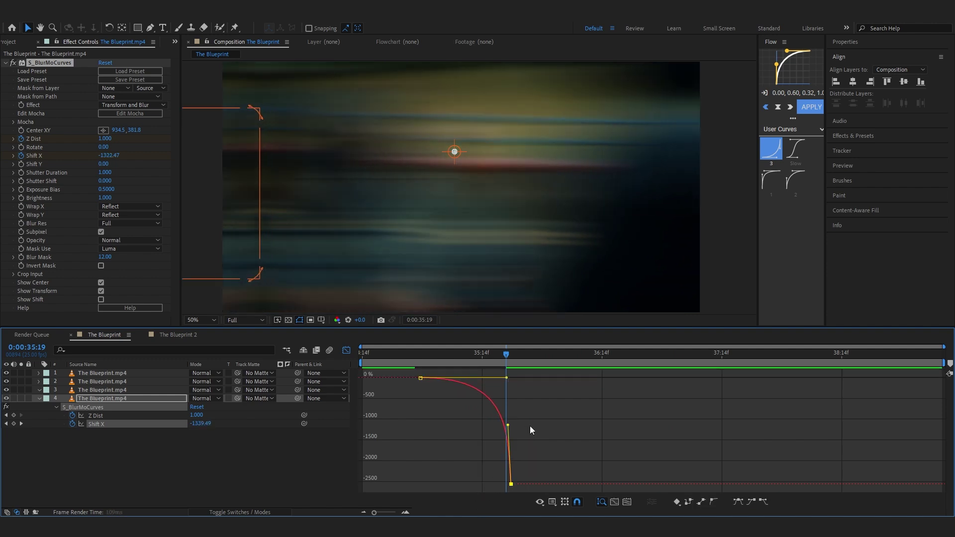
{"action": "left_click_drag", "start_coordinate": [501, 355], "coordinate": [359, 356]}
{"action": "left_click", "coordinate": [346, 350]}
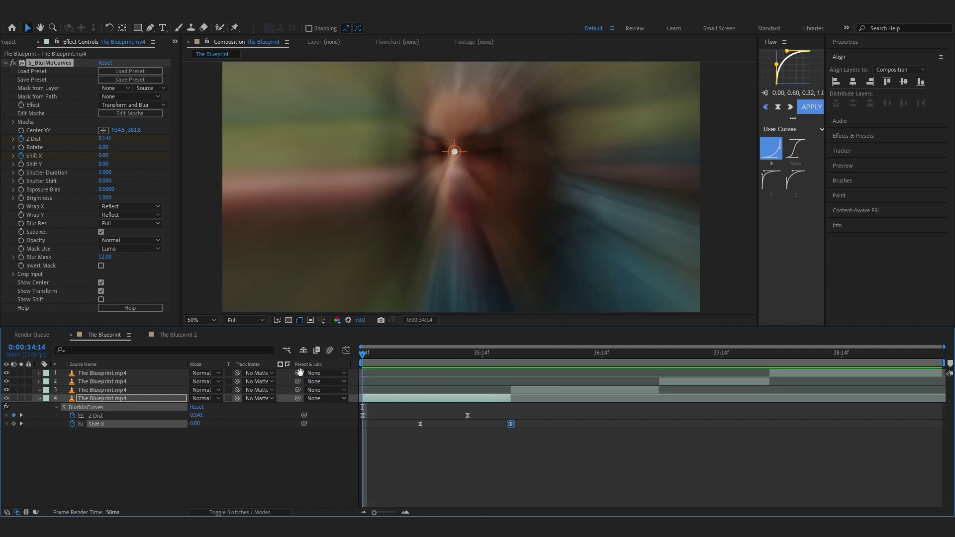
{"action": "key", "text": "space"}
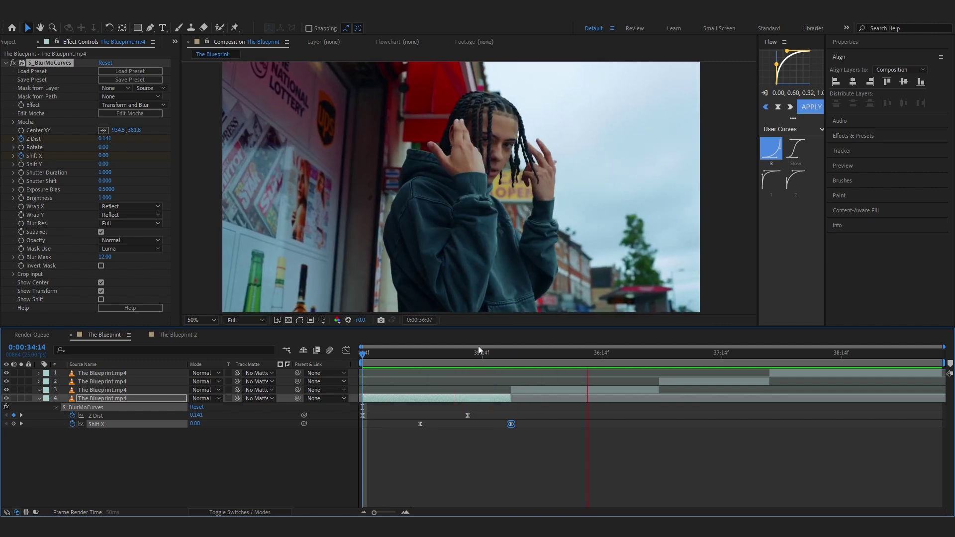
{"action": "key", "text": "space"}
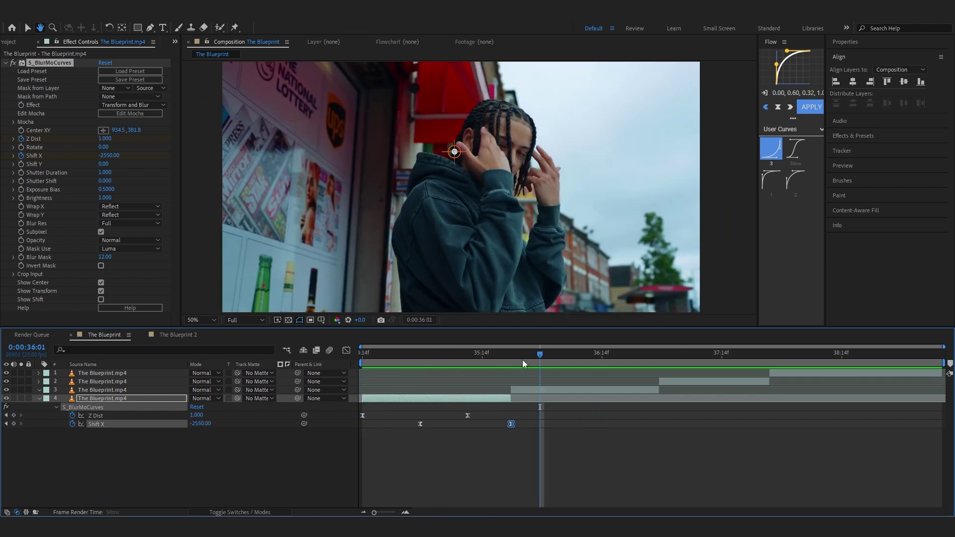
{"action": "key", "text": "space"}
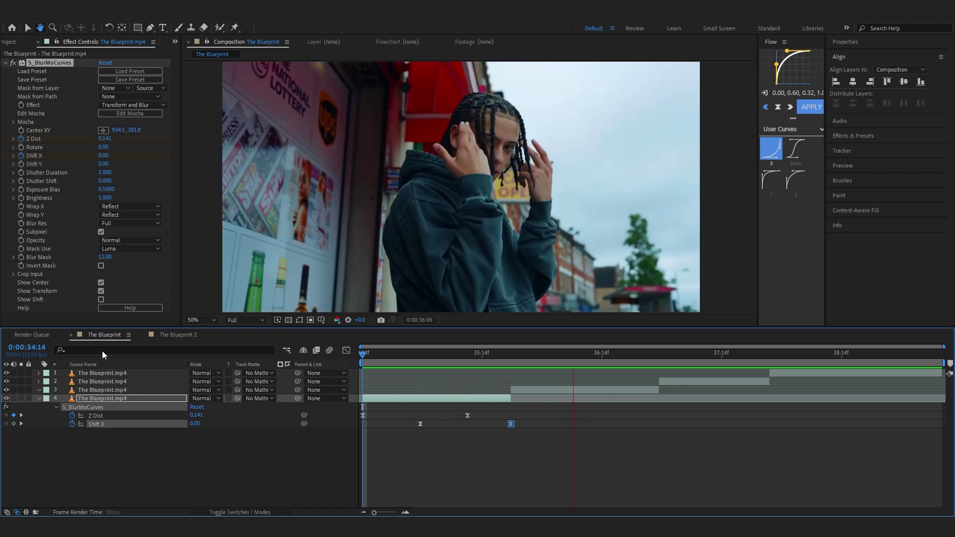
{"action": "left_click_drag", "start_coordinate": [363, 405], "coordinate": [496, 411]}
{"action": "left_click", "coordinate": [482, 416]}
{"action": "left_click", "coordinate": [495, 398]}
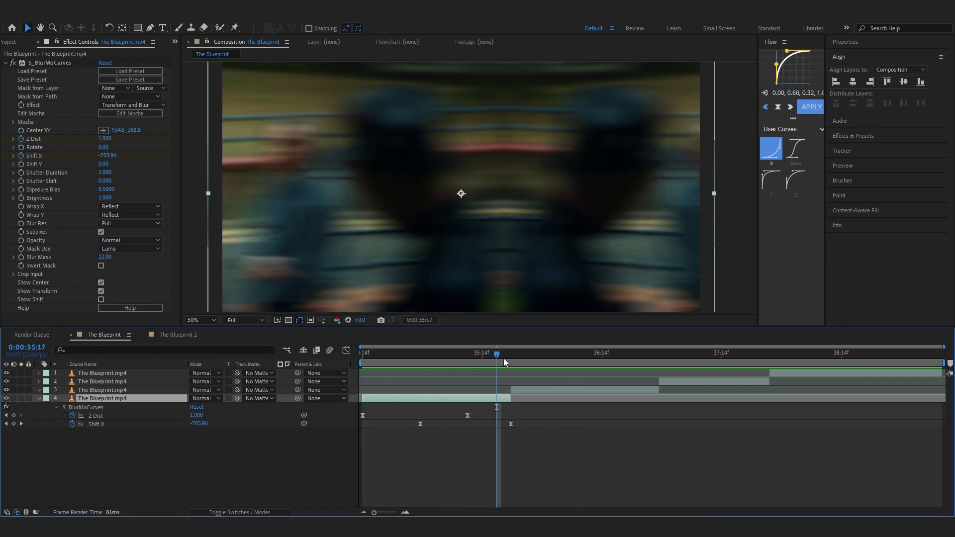
{"action": "left_click_drag", "start_coordinate": [503, 358], "coordinate": [511, 360]}
{"action": "left_click", "coordinate": [502, 389]}
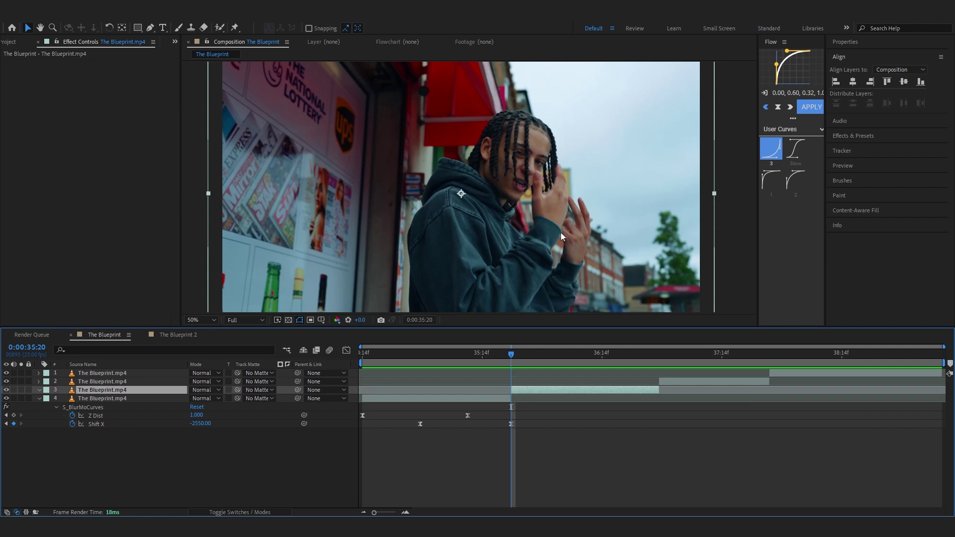
{"action": "key", "text": "ctrl+space"}
Step: Apply S_BlurMoCurves to layer 3, set Wrap X and Y to Reflect, and key Shift X at 0
{"action": "type", "text": "s"}
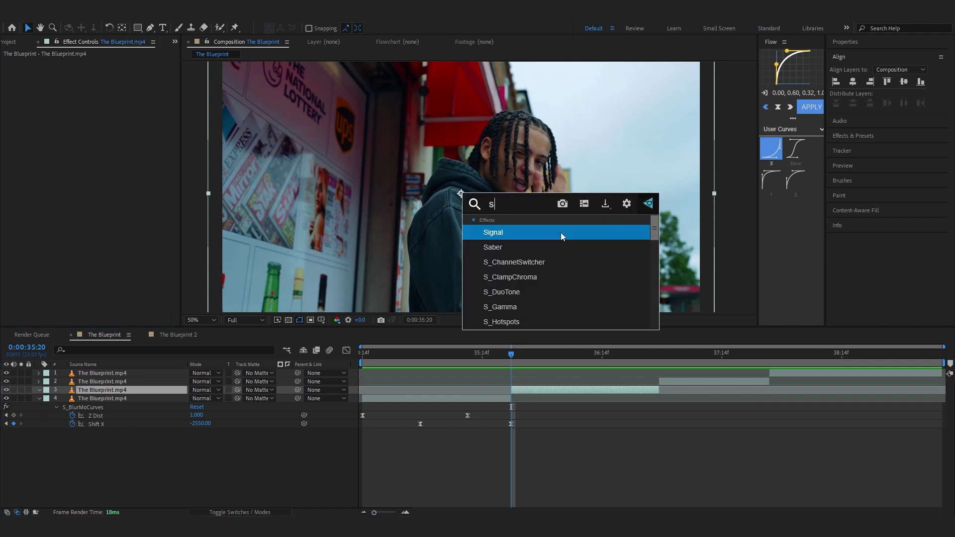
{"action": "type", "text": "_blurmo"}
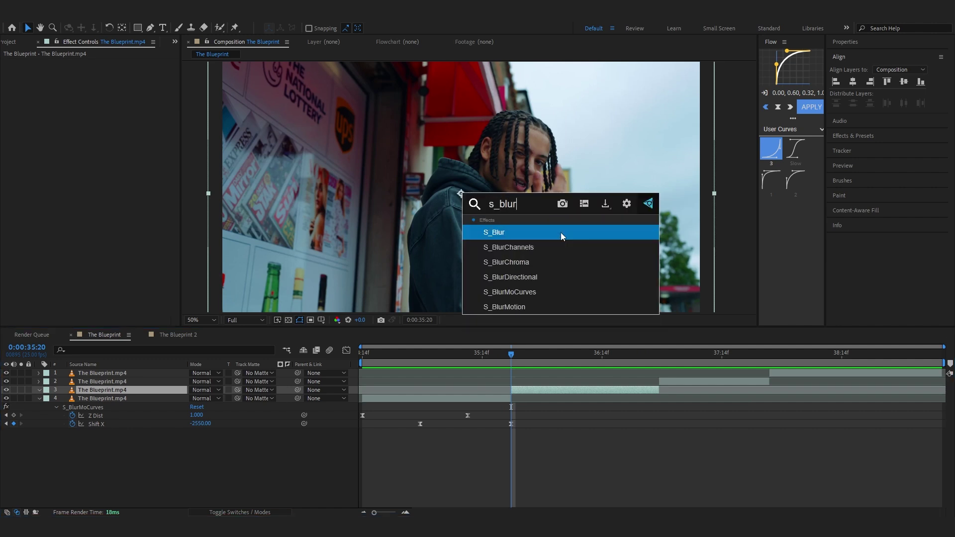
{"action": "key", "text": "Return"}
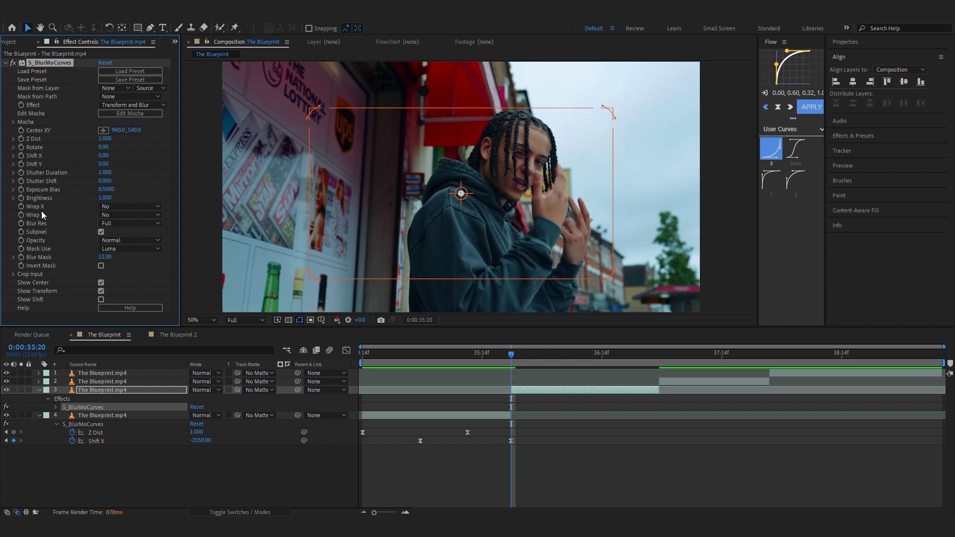
{"action": "left_click", "coordinate": [102, 207]}
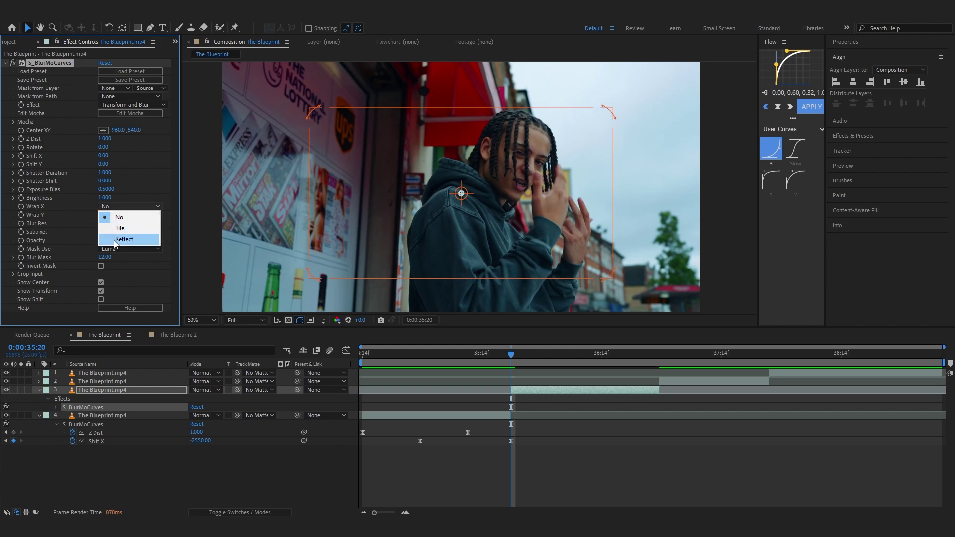
{"action": "left_click", "coordinate": [119, 238]}
{"action": "left_click", "coordinate": [119, 216]}
{"action": "left_click", "coordinate": [123, 248]}
{"action": "left_click", "coordinate": [21, 156]}
Step: Move the Shift X 0 key later, centre the blur on the face, and key Shift X at 2500
{"action": "key", "text": "u"}
{"action": "left_click_drag", "start_coordinate": [511, 408], "coordinate": [621, 414]}
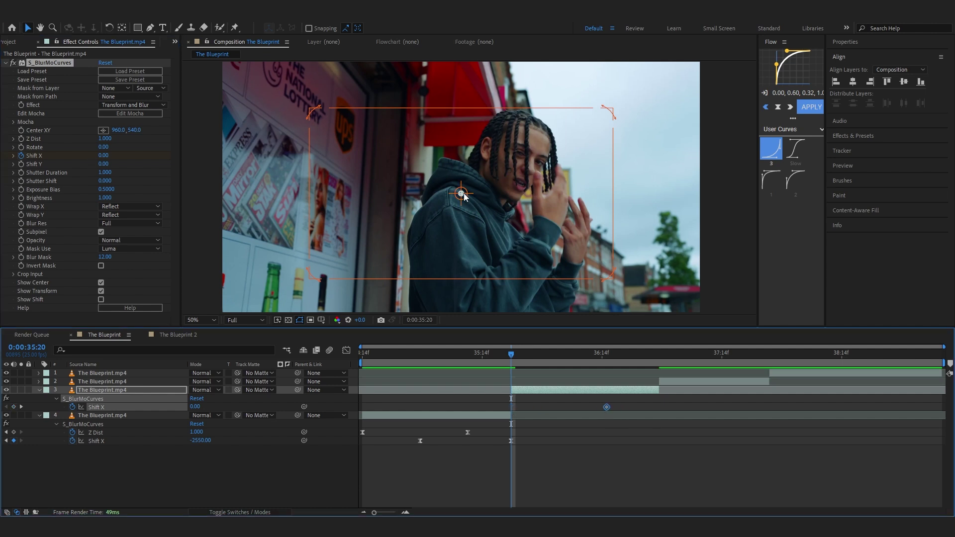
{"action": "left_click_drag", "start_coordinate": [463, 195], "coordinate": [506, 187]}
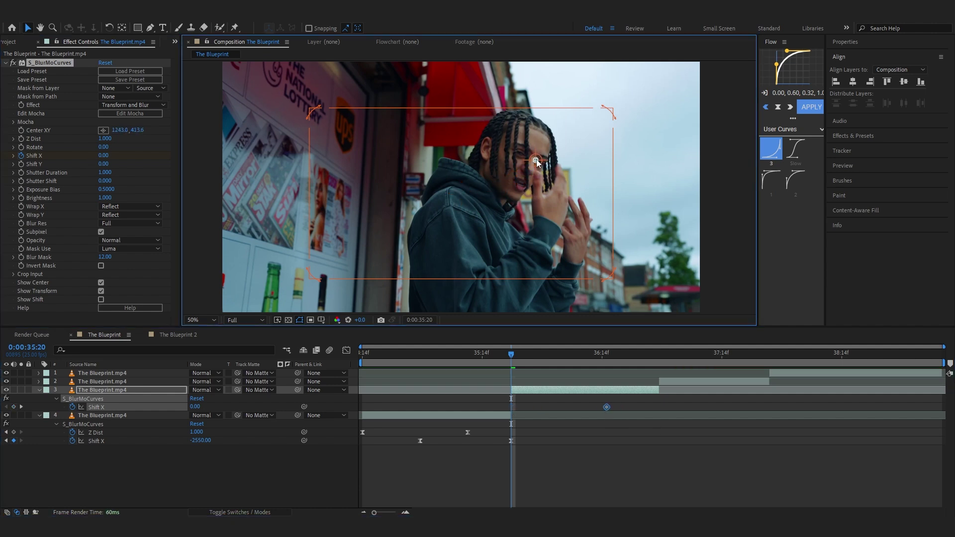
{"action": "left_click", "coordinate": [103, 157]}
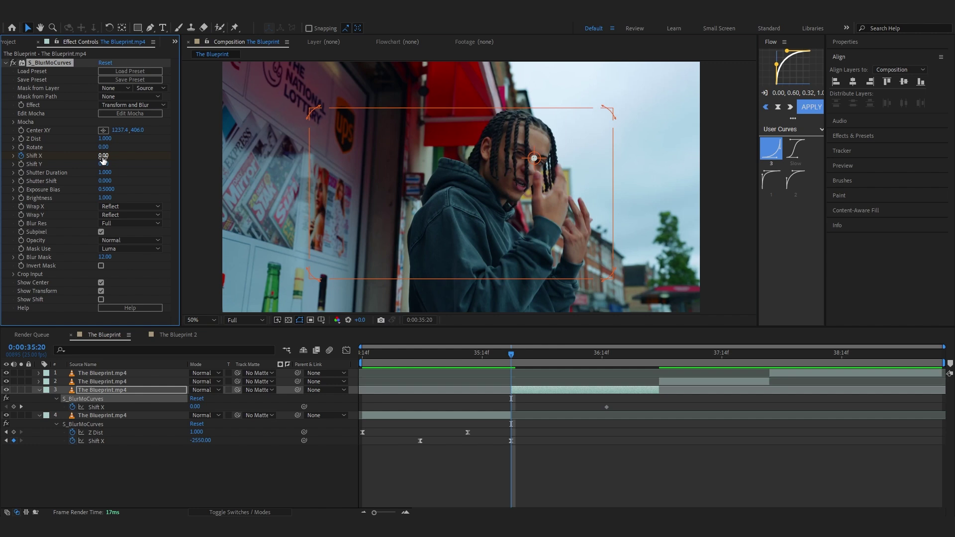
{"action": "left_click_drag", "start_coordinate": [103, 157], "coordinate": [222, 152]}
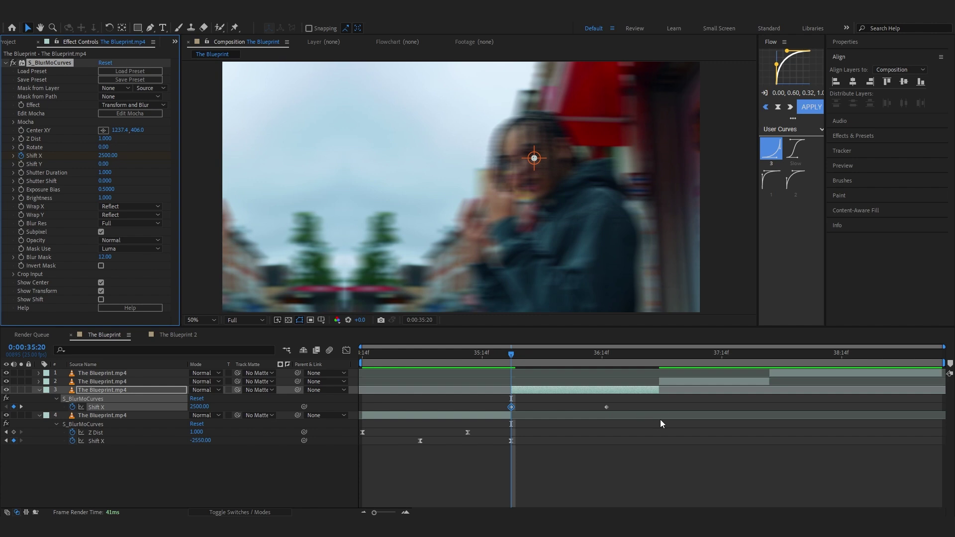
Step: Easy Ease both Shift X keys, steepen the curve in the Graph Editor, and preview the whip pan
{"action": "left_click_drag", "start_coordinate": [632, 402], "coordinate": [455, 411]}
{"action": "key", "text": "F9"}
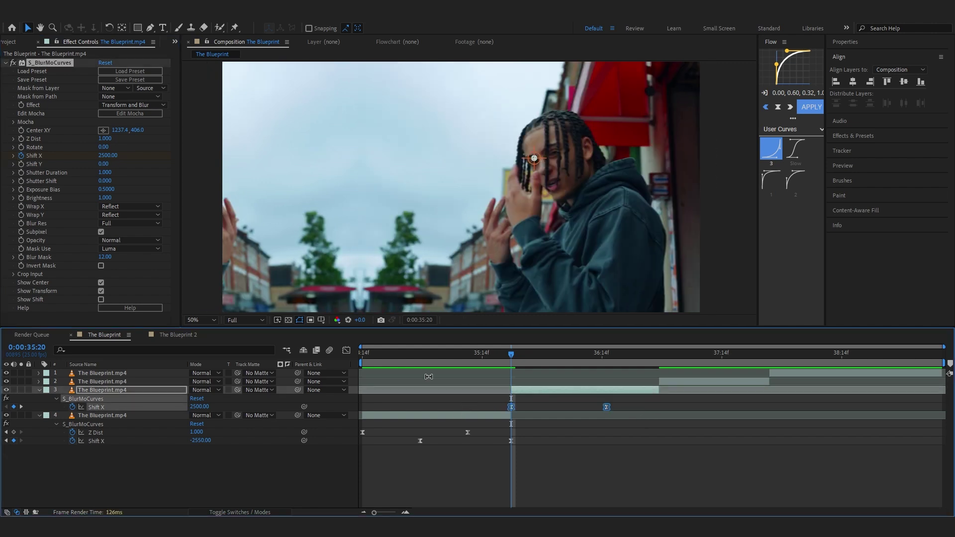
{"action": "left_click", "coordinate": [347, 351]}
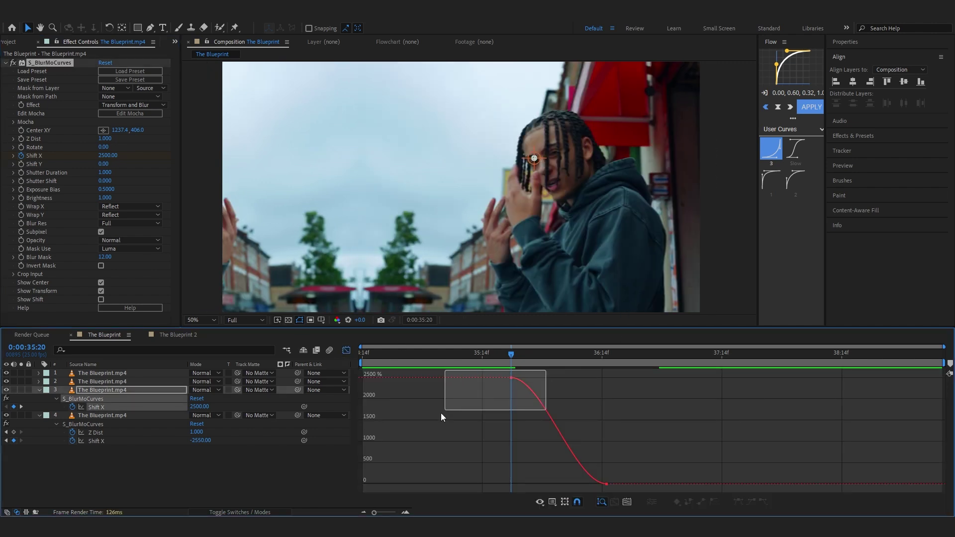
{"action": "left_click_drag", "start_coordinate": [542, 378], "coordinate": [443, 441]}
{"action": "left_click_drag", "start_coordinate": [575, 484], "coordinate": [523, 484]}
{"action": "left_click_drag", "start_coordinate": [511, 355], "coordinate": [530, 390]}
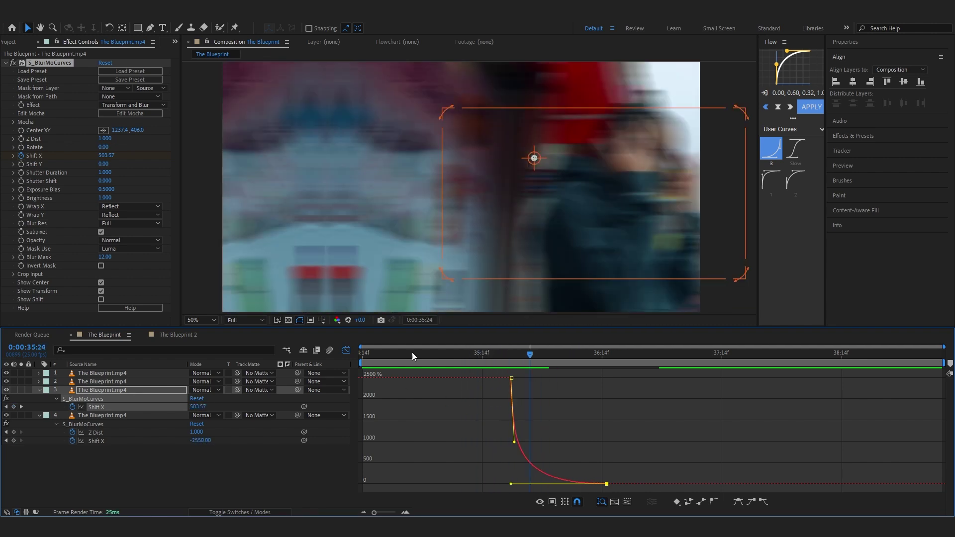
{"action": "left_click", "coordinate": [346, 351]}
{"action": "key", "text": "space"}
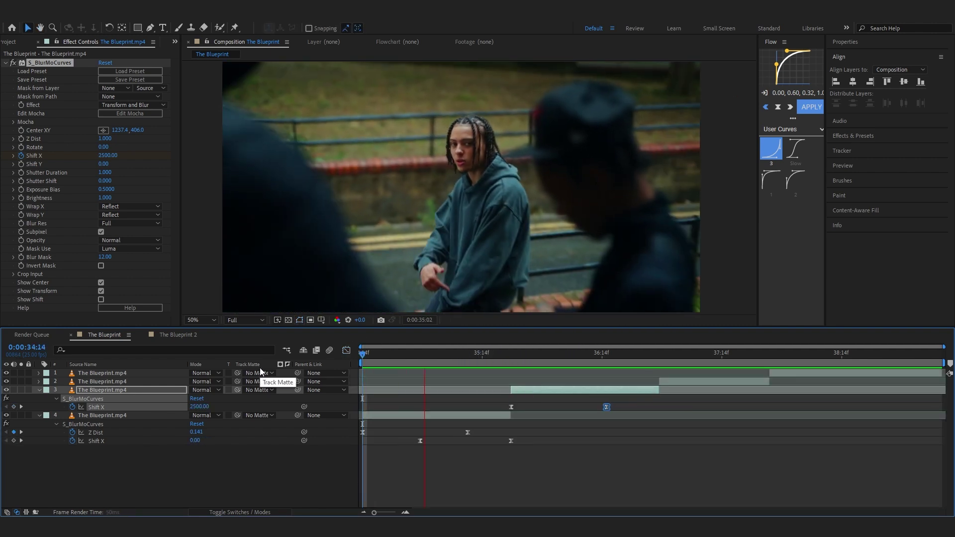
Step: Preview the third clip's transition from 35:02 to 36:21 to find where the motion settles
{"action": "key", "text": "space"}
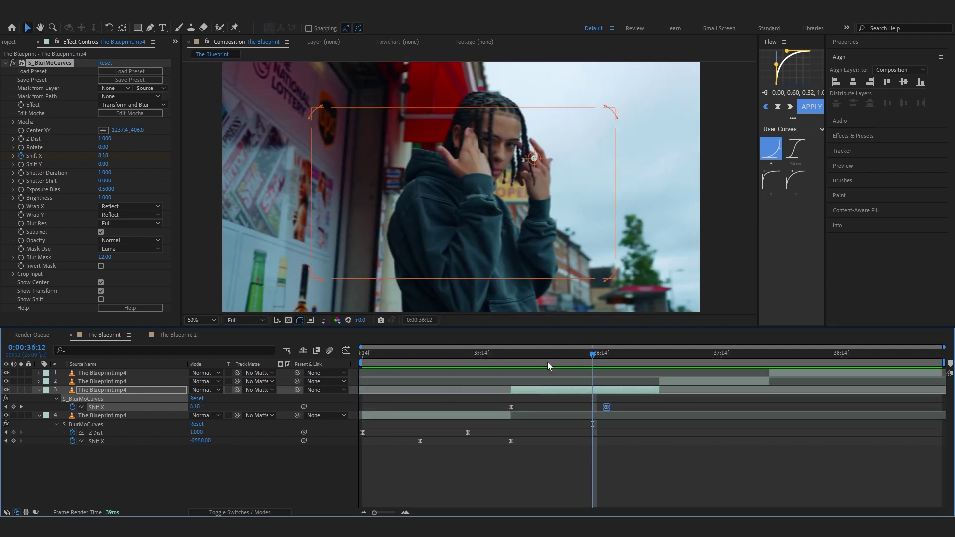
{"action": "key", "text": "space"}
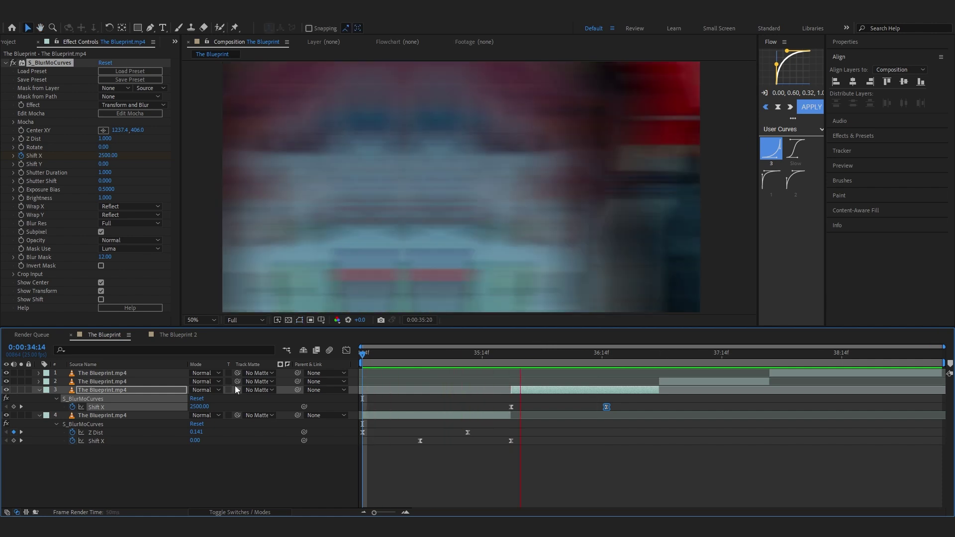
{"action": "key", "text": "space"}
{"action": "left_click", "coordinate": [424, 363]}
{"action": "key", "text": "space"}
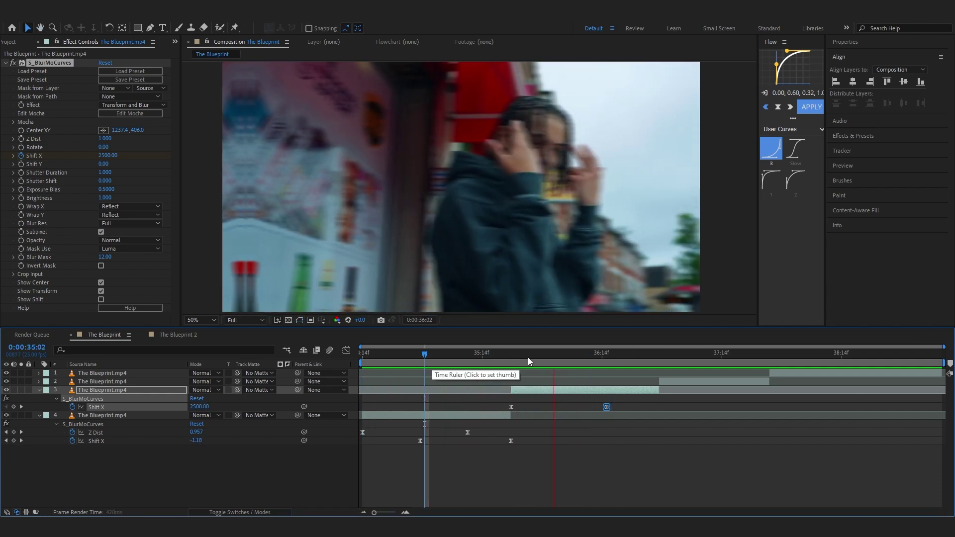
{"action": "left_click_drag", "start_coordinate": [593, 362], "coordinate": [586, 399]}
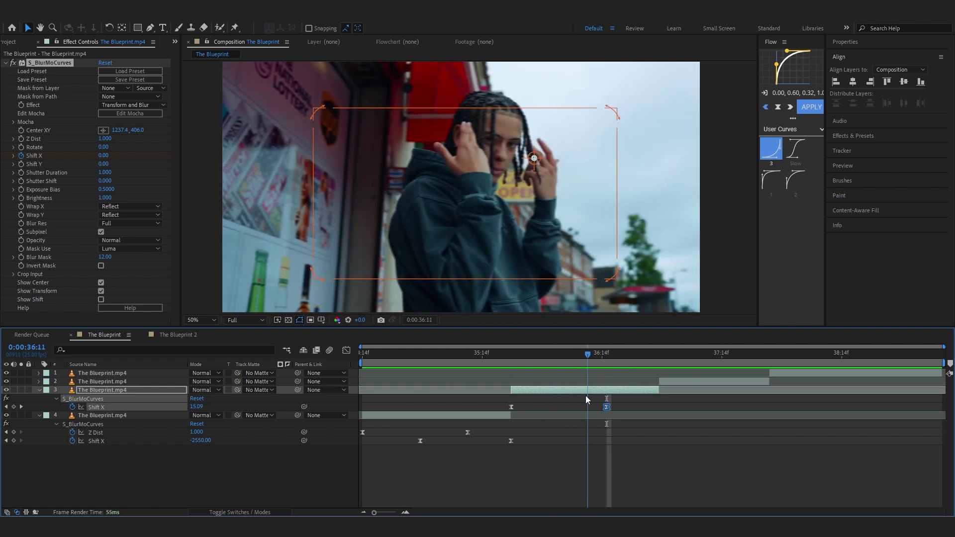
{"action": "left_click", "coordinate": [539, 363]}
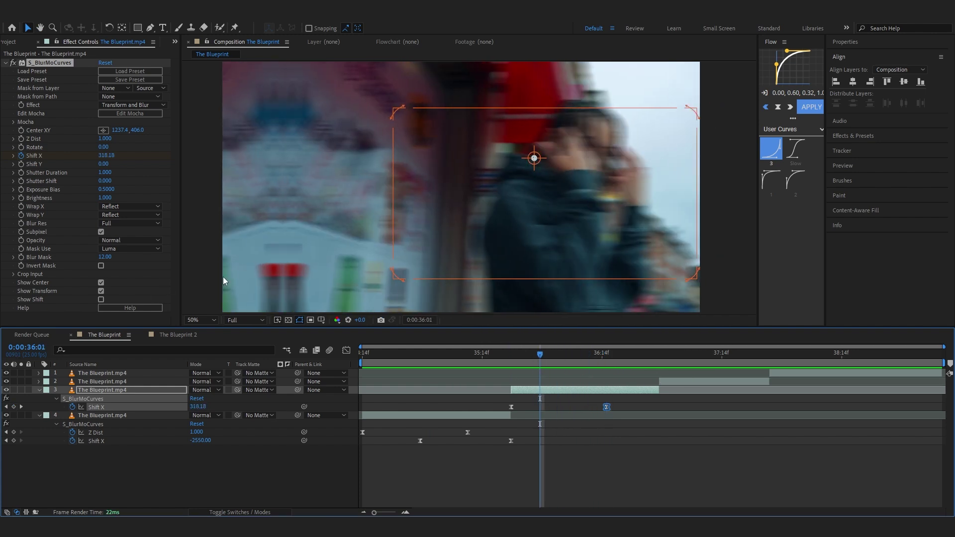
{"action": "left_click_drag", "start_coordinate": [548, 356], "coordinate": [602, 294]}
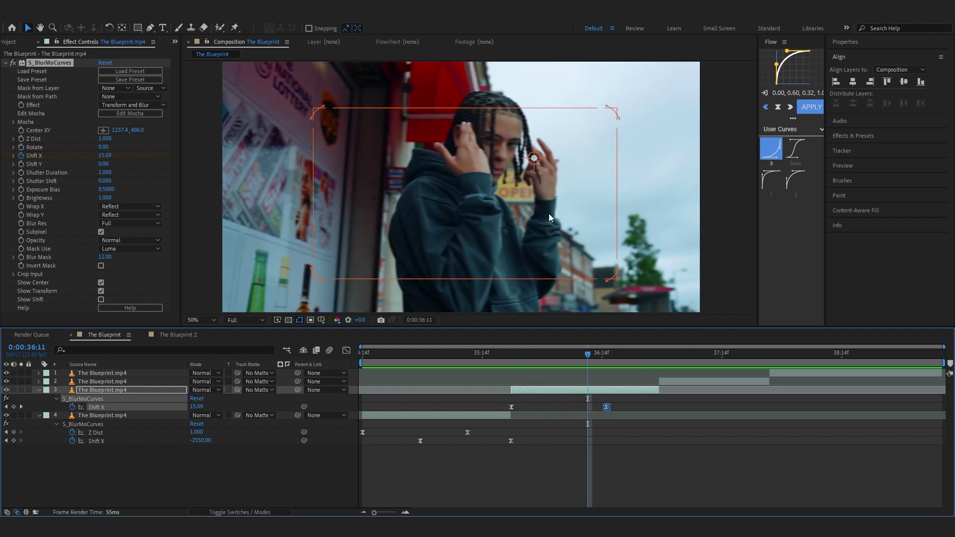
{"action": "left_click", "coordinate": [635, 354]}
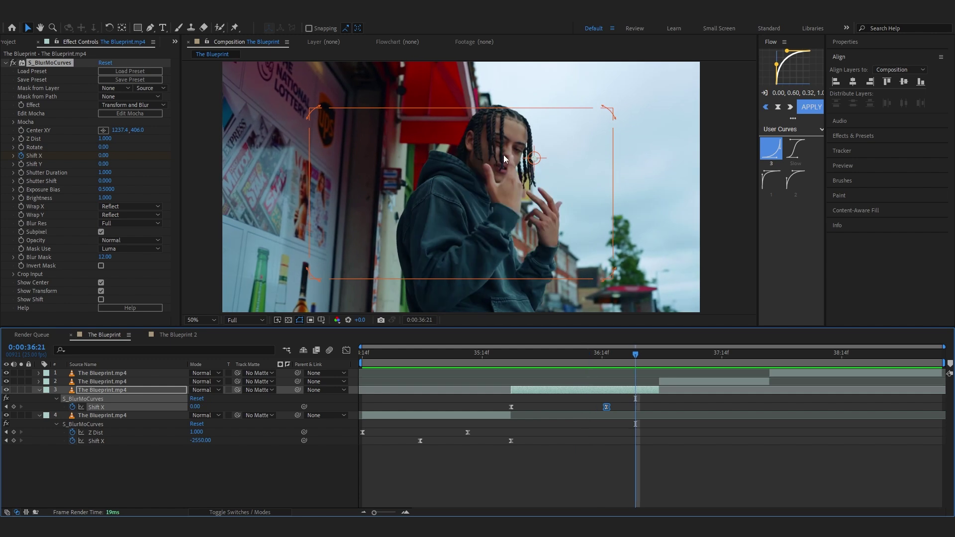
Step: Try a Z Dist of 0.630 on the third clip, then ease it back to about 0.75 and preview
{"action": "left_click", "coordinate": [537, 162]}
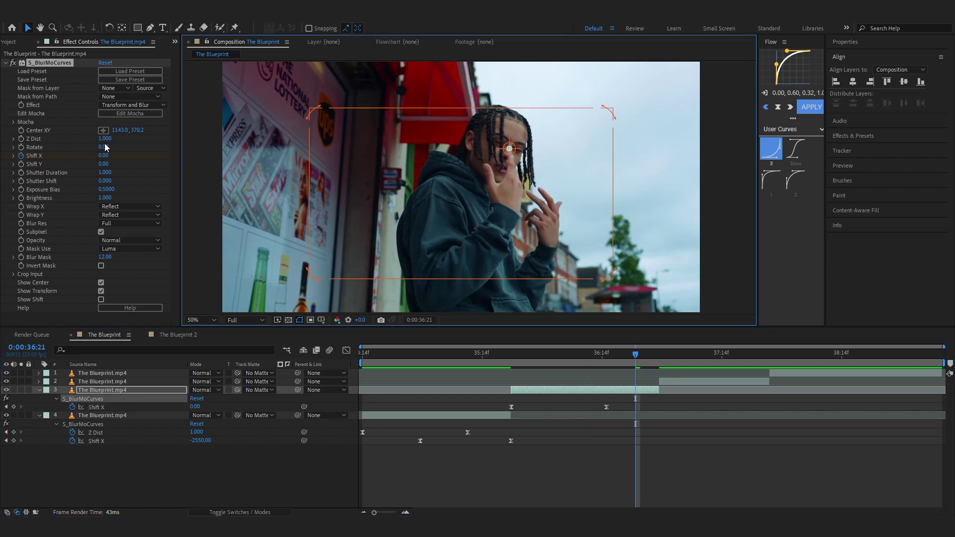
{"action": "left_click_drag", "start_coordinate": [105, 139], "coordinate": [88, 139]}
{"action": "key", "text": "space"}
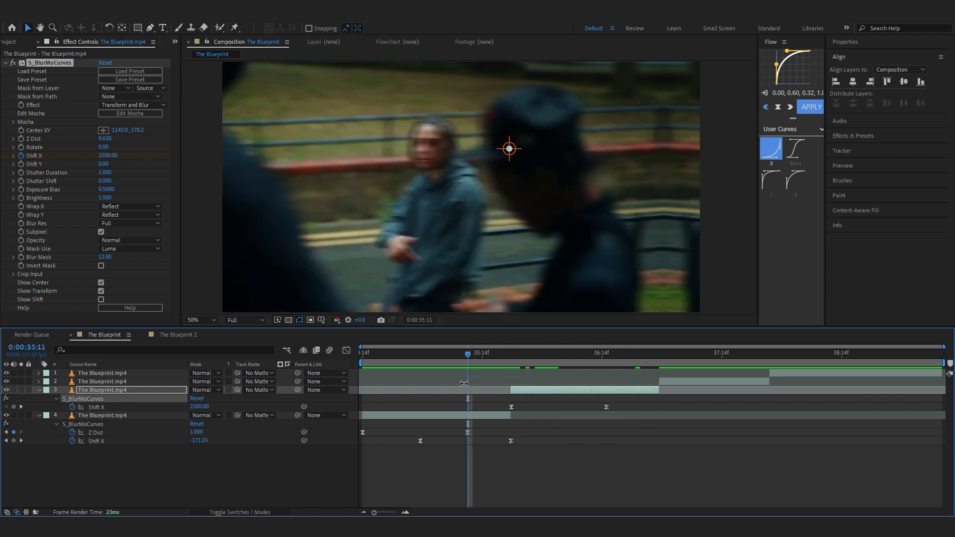
{"action": "left_click", "coordinate": [463, 354]}
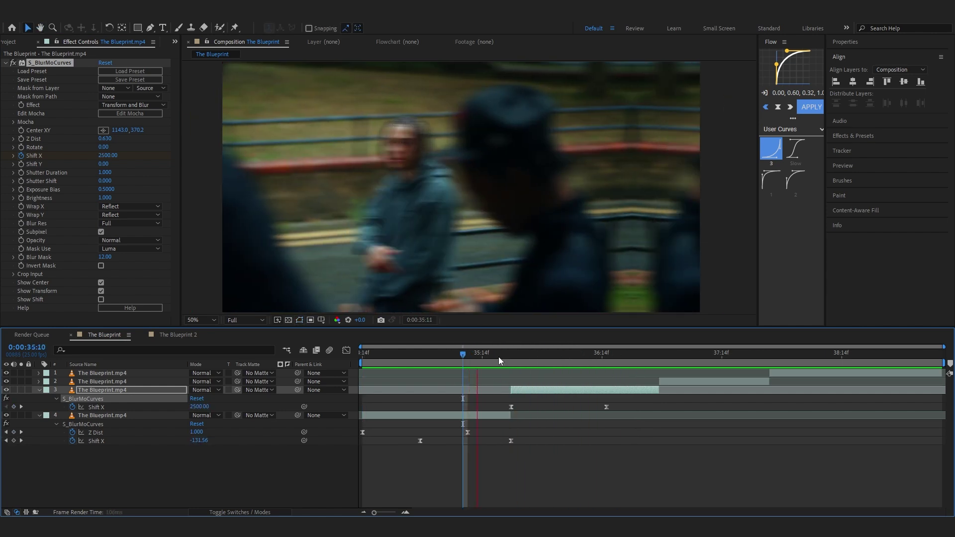
{"action": "left_click_drag", "start_coordinate": [101, 139], "coordinate": [110, 139]}
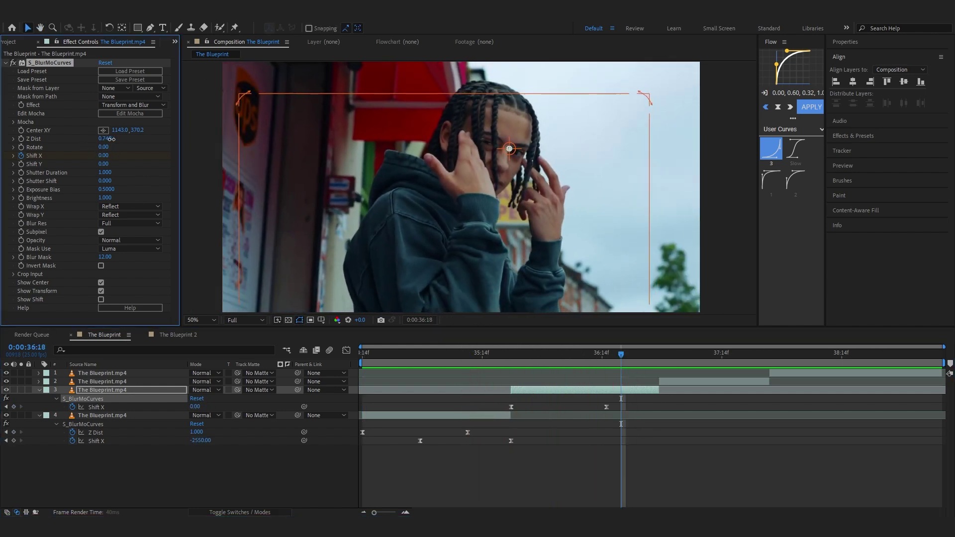
{"action": "key", "text": "space"}
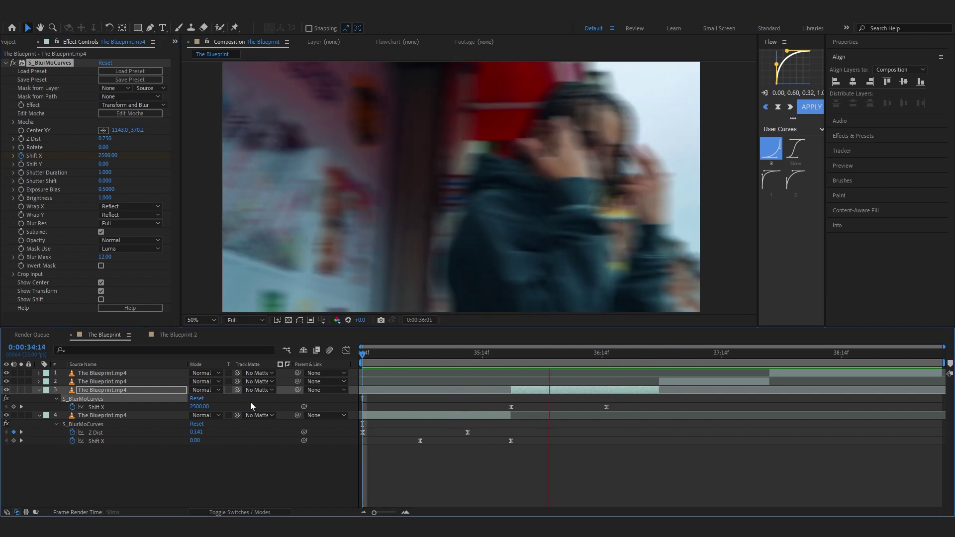
{"action": "key", "text": "space"}
Step: Keyframe Z Dist at 0.750 around 36:13 and raise it to about 1.54 at 37:00
{"action": "left_click_drag", "start_coordinate": [631, 366], "coordinate": [713, 418]}
{"action": "left_click_drag", "start_coordinate": [655, 422], "coordinate": [605, 418]}
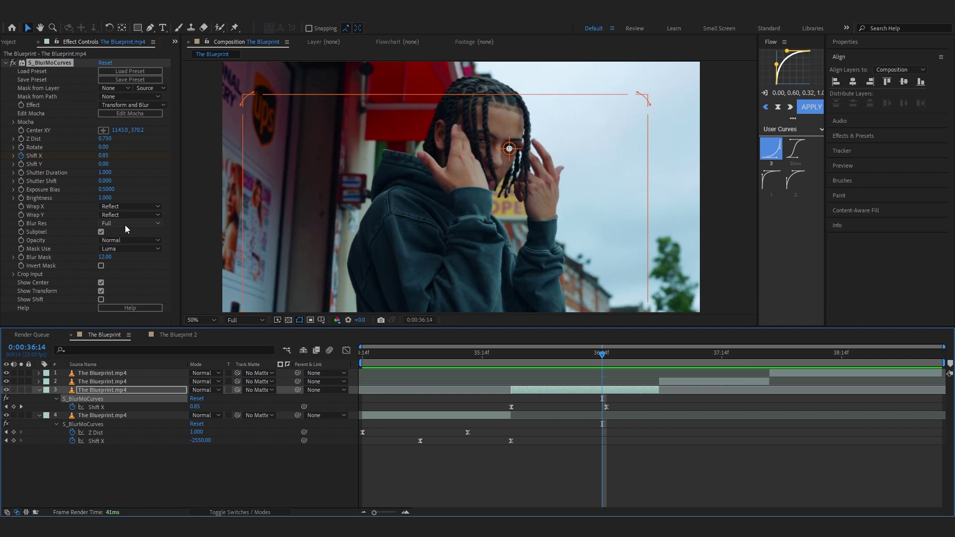
{"action": "left_click", "coordinate": [21, 138]}
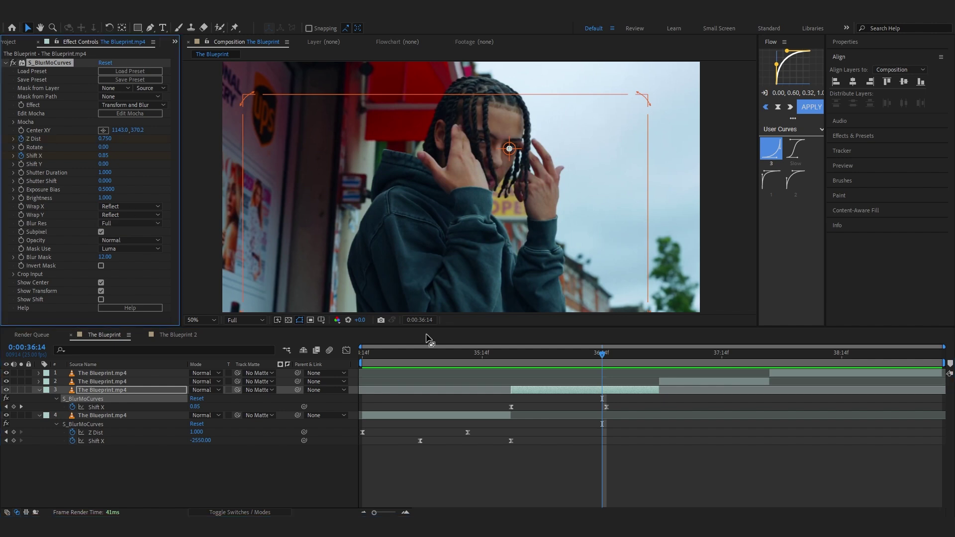
{"action": "left_click_drag", "start_coordinate": [602, 407], "coordinate": [578, 407]}
{"action": "left_click_drag", "start_coordinate": [602, 359], "coordinate": [655, 374]}
{"action": "left_click_drag", "start_coordinate": [196, 407], "coordinate": [237, 411]}
Step: Apply Easy Ease (F9) to both Z Dist keyframes of the third clip
{"action": "left_click_drag", "start_coordinate": [675, 413], "coordinate": [570, 394]}
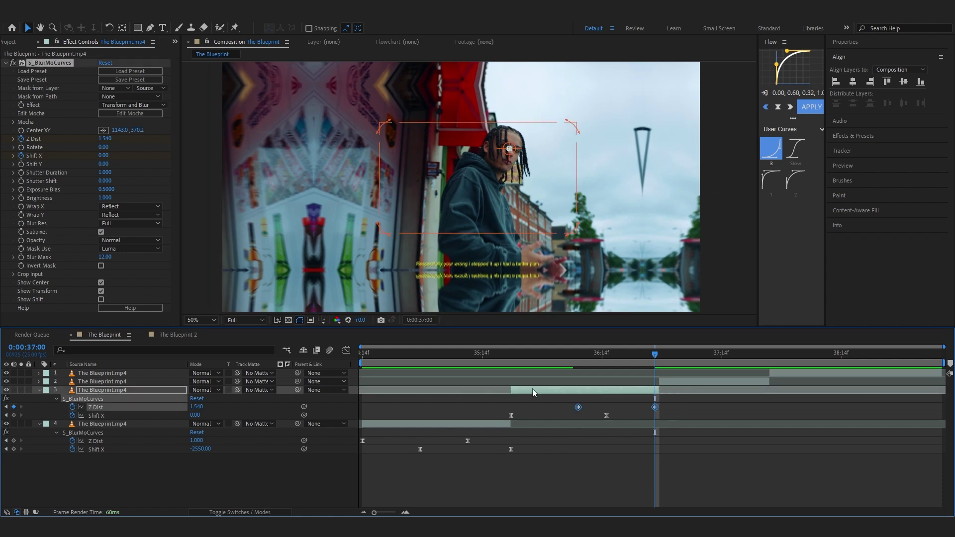
{"action": "key", "text": "F9"}
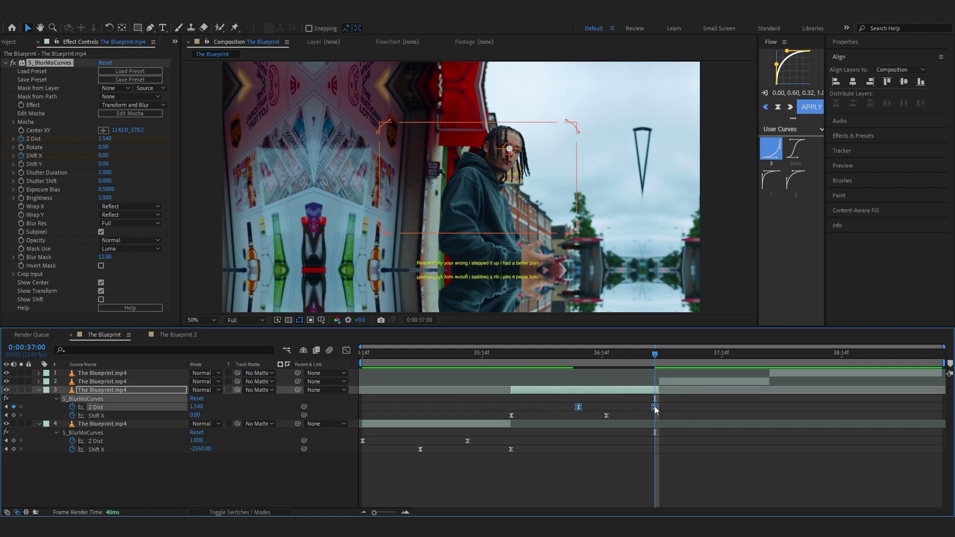
{"action": "key", "text": "semicolon"}
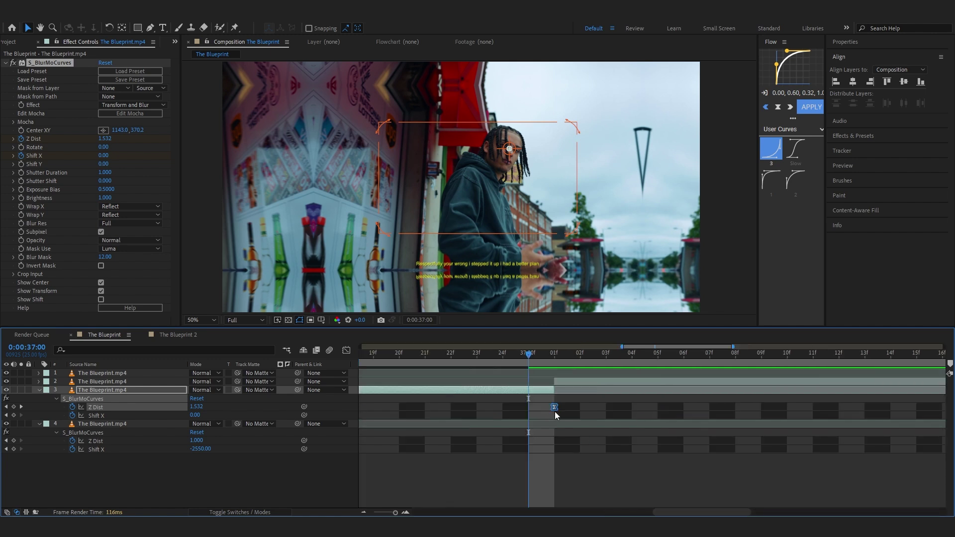
{"action": "key", "text": "semicolon"}
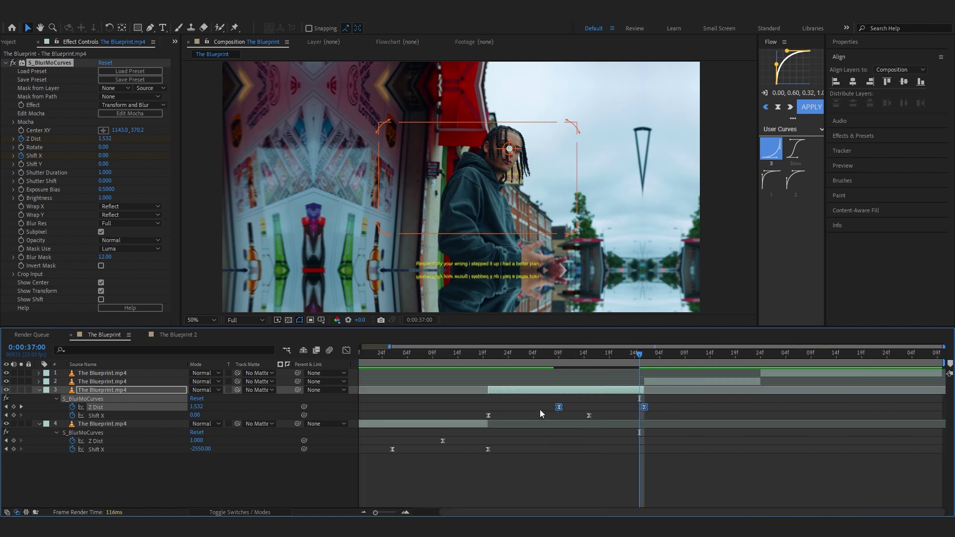
Step: Shape the Z Dist curve to a 0.80, 0.01, 0.99, 0.50 ramp and scrub the cut to check
{"action": "left_click", "coordinate": [346, 351]}
{"action": "left_click_drag", "start_coordinate": [627, 375], "coordinate": [703, 443]}
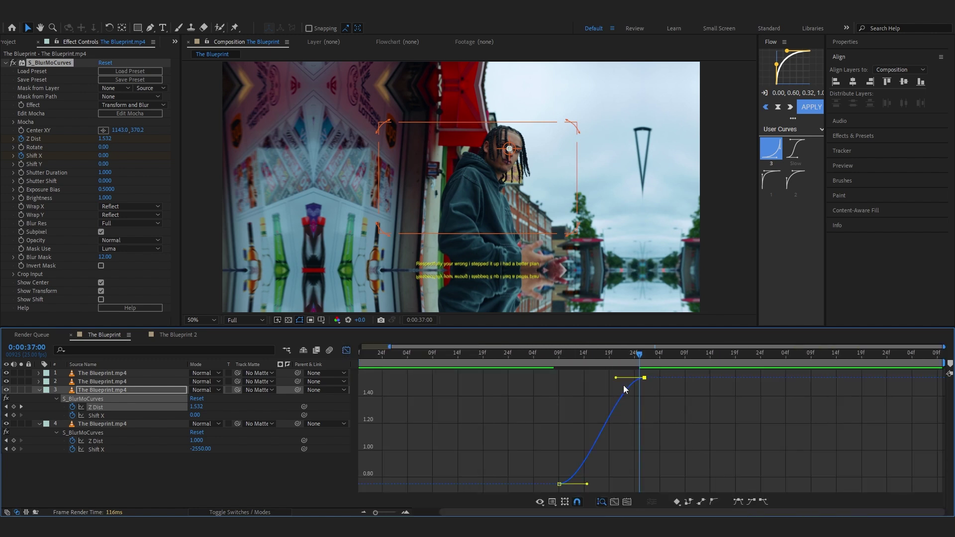
{"action": "left_click_drag", "start_coordinate": [617, 381], "coordinate": [683, 429]}
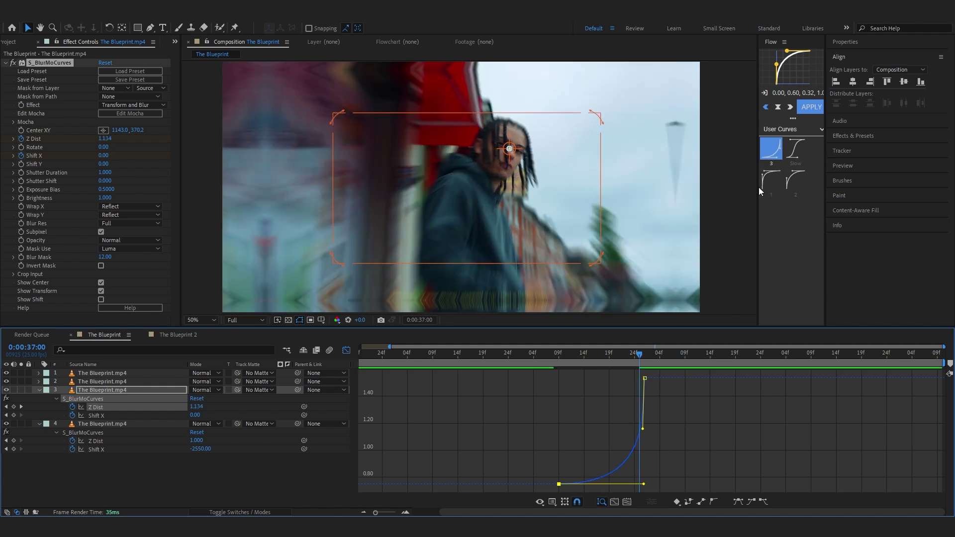
{"action": "left_click_drag", "start_coordinate": [756, 187], "coordinate": [728, 179]}
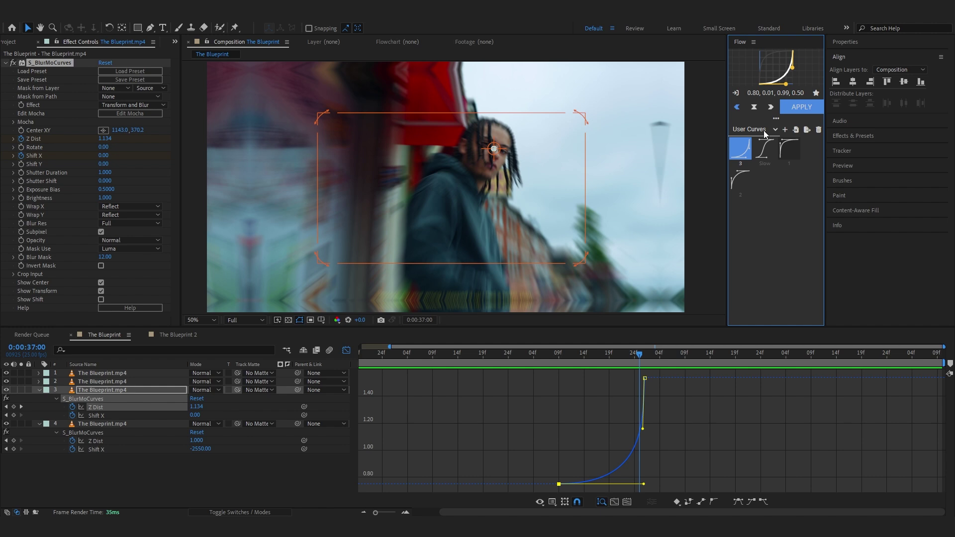
{"action": "left_click_drag", "start_coordinate": [643, 430], "coordinate": [643, 437]}
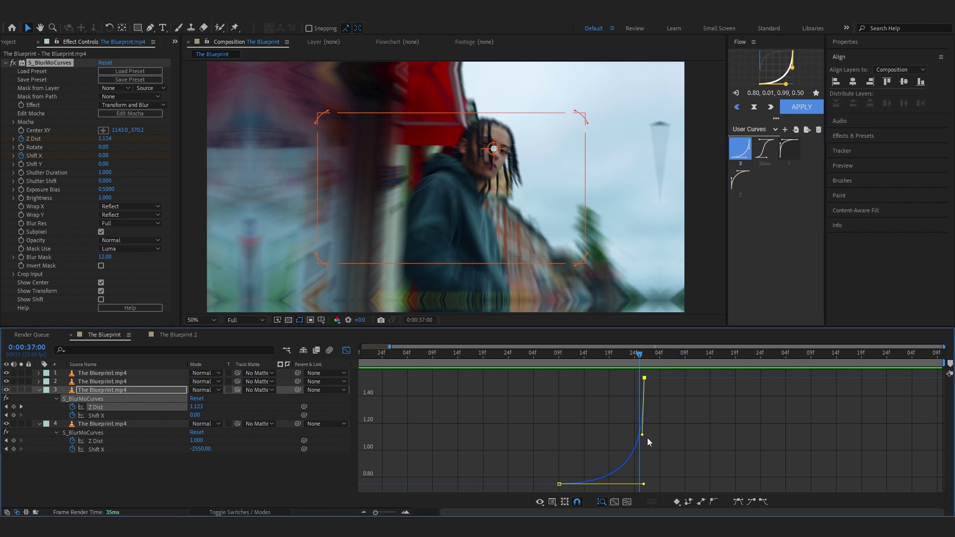
{"action": "left_click", "coordinate": [347, 351]}
{"action": "left_click_drag", "start_coordinate": [626, 356], "coordinate": [646, 381]}
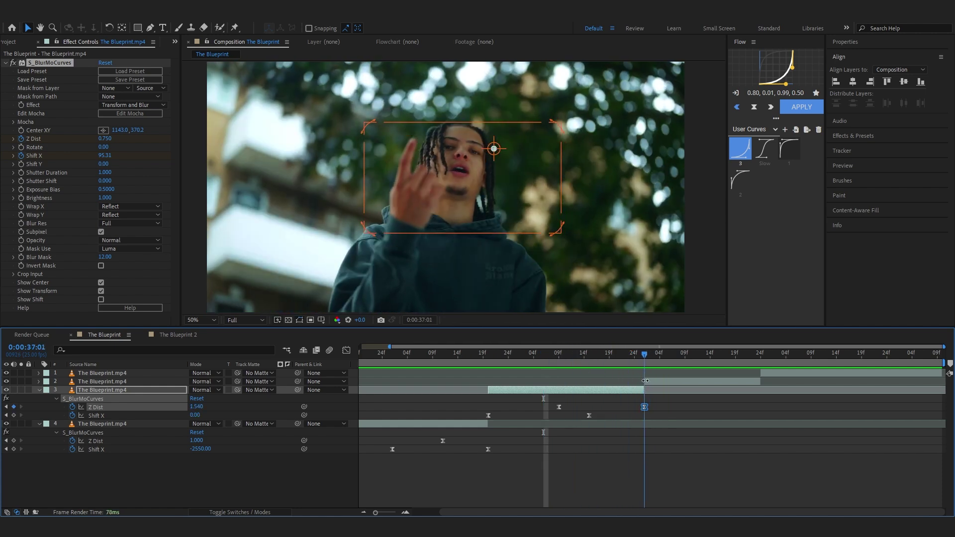
Step: Apply S_BlurMoCurves to layer 2 via FX Console and centre the zoom on the face
{"action": "left_click", "coordinate": [647, 382]}
{"action": "key", "text": "ctrl+space"}
{"action": "type", "text": "blurmo"}
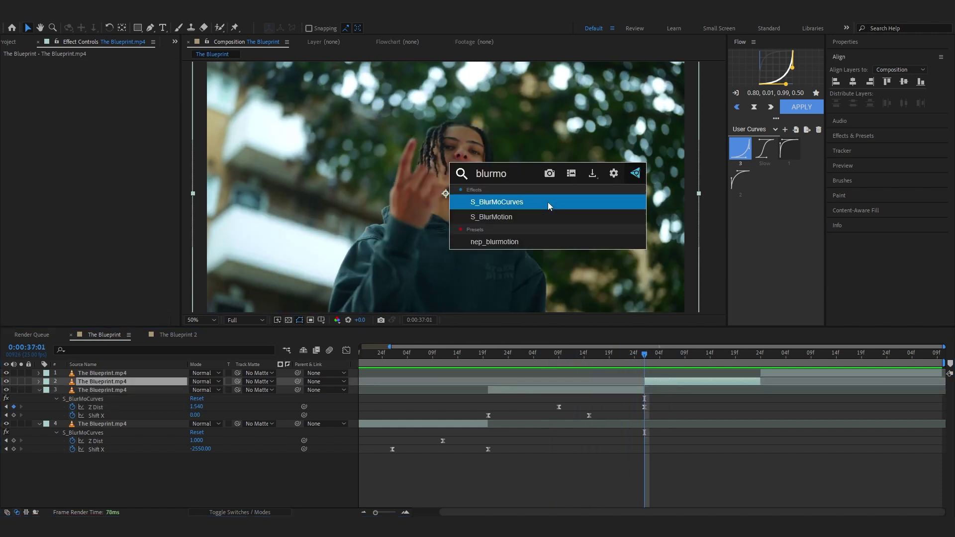
{"action": "left_click", "coordinate": [548, 202]}
{"action": "left_click", "coordinate": [446, 197]}
{"action": "left_click_drag", "start_coordinate": [447, 190], "coordinate": [463, 155]}
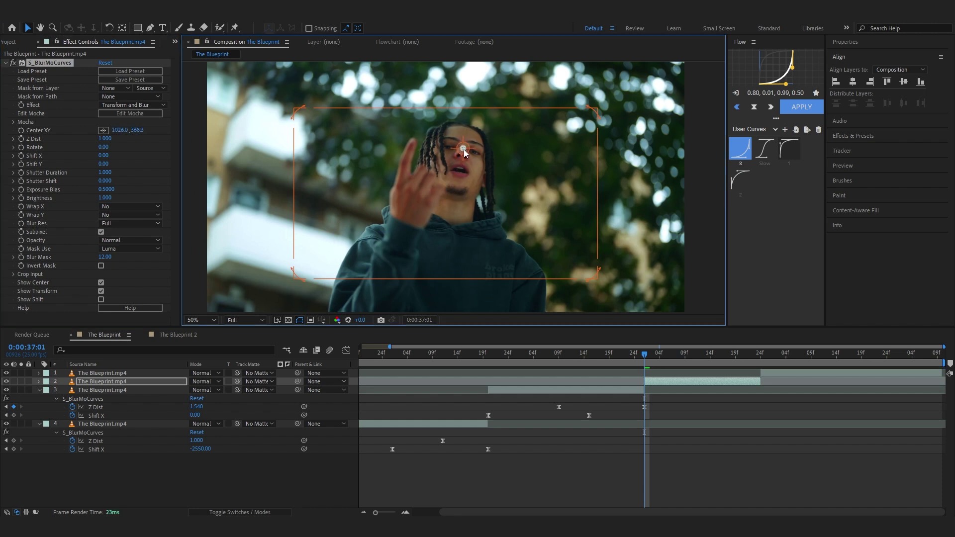
Step: Keyframe layer 2's Z Dist from 0.220 at the cut to 1.000, eased sharply from the cut
{"action": "left_click", "coordinate": [23, 142]}
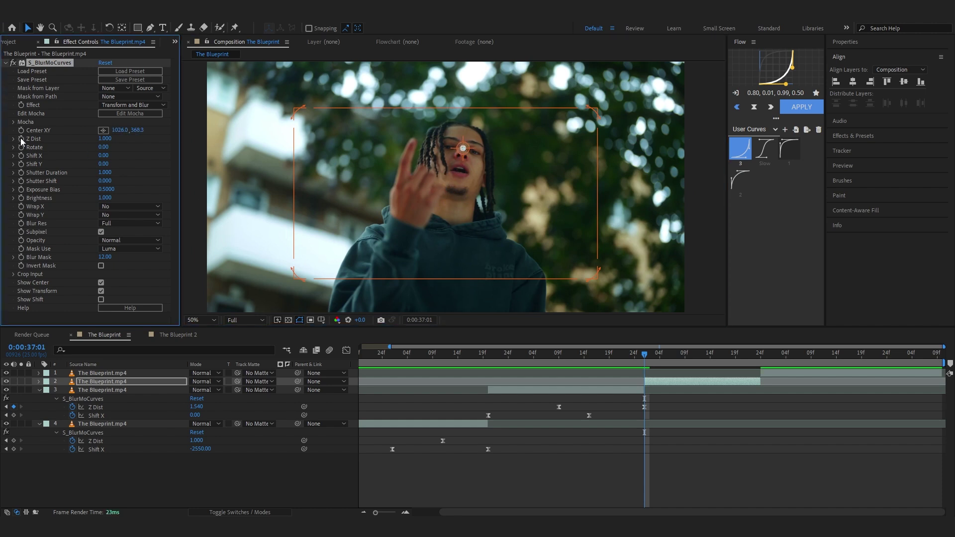
{"action": "key", "text": "u"}
{"action": "left_click_drag", "start_coordinate": [645, 398], "coordinate": [745, 399]}
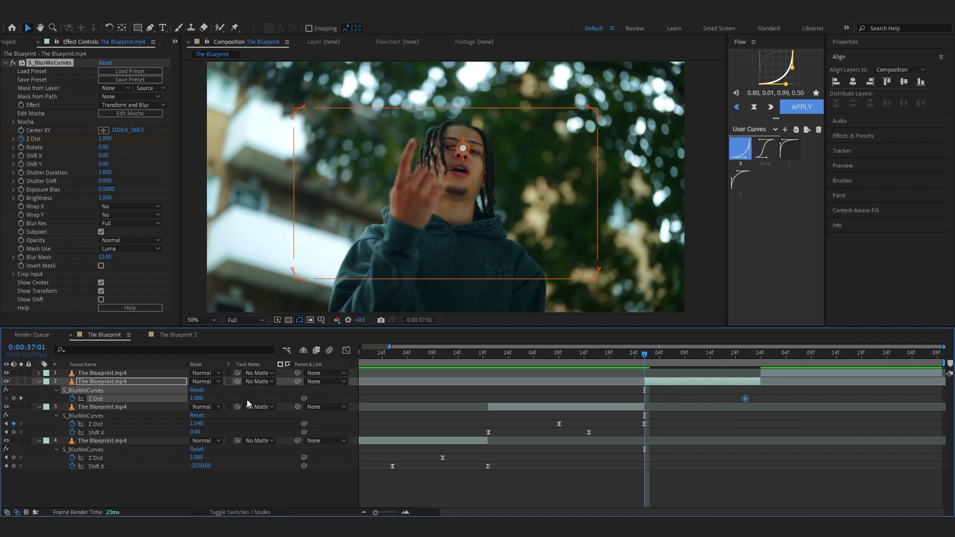
{"action": "left_click_drag", "start_coordinate": [198, 399], "coordinate": [160, 401]}
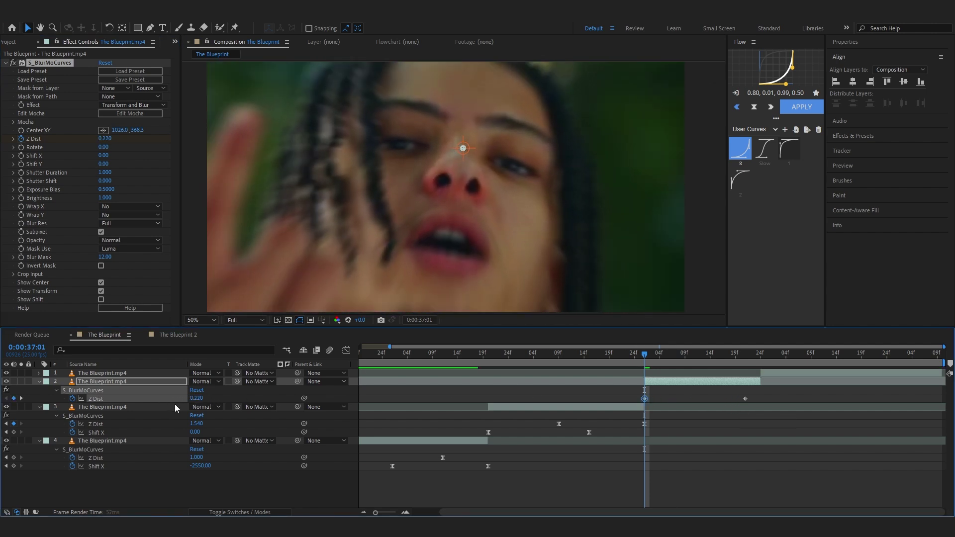
{"action": "left_click_drag", "start_coordinate": [796, 394], "coordinate": [491, 409]}
{"action": "key", "text": "F9"}
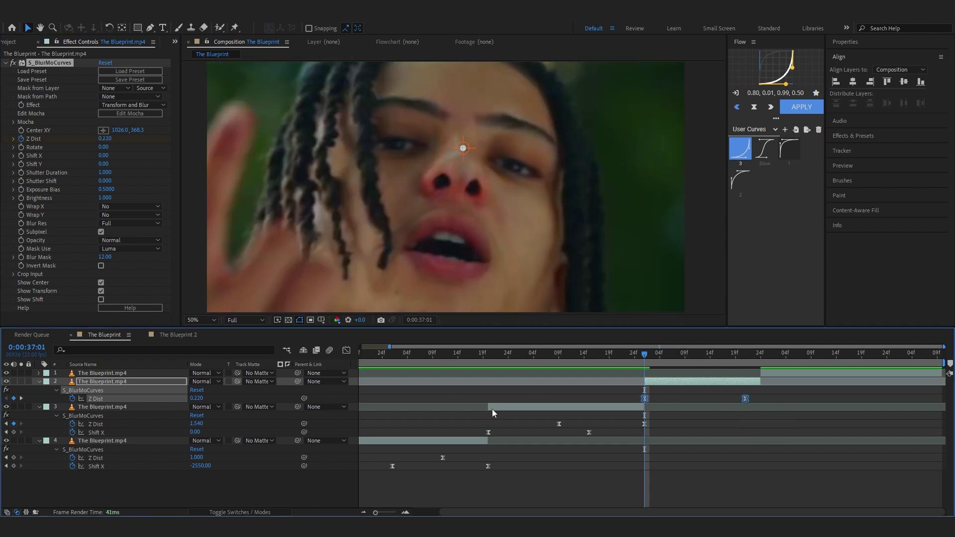
{"action": "left_click", "coordinate": [347, 351]}
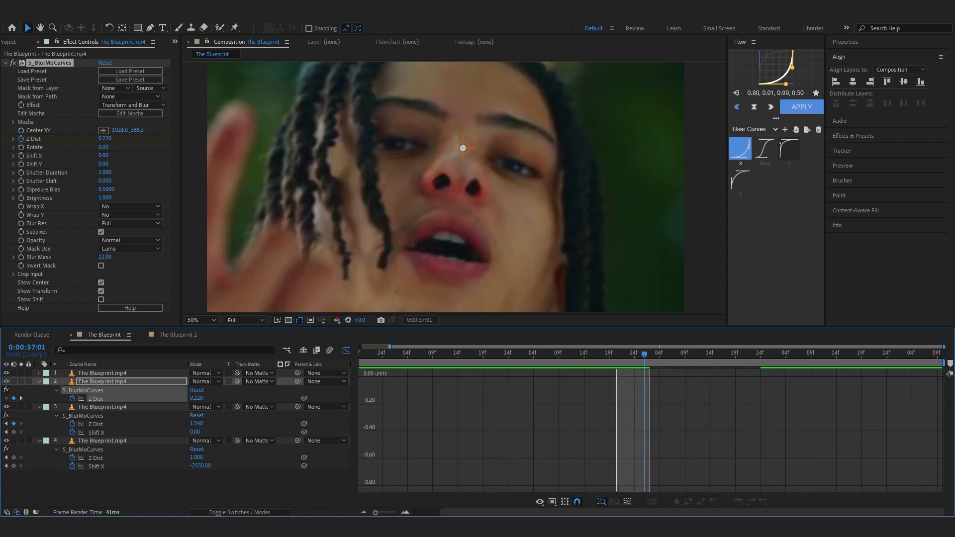
{"action": "left_click_drag", "start_coordinate": [679, 485], "coordinate": [564, 437]}
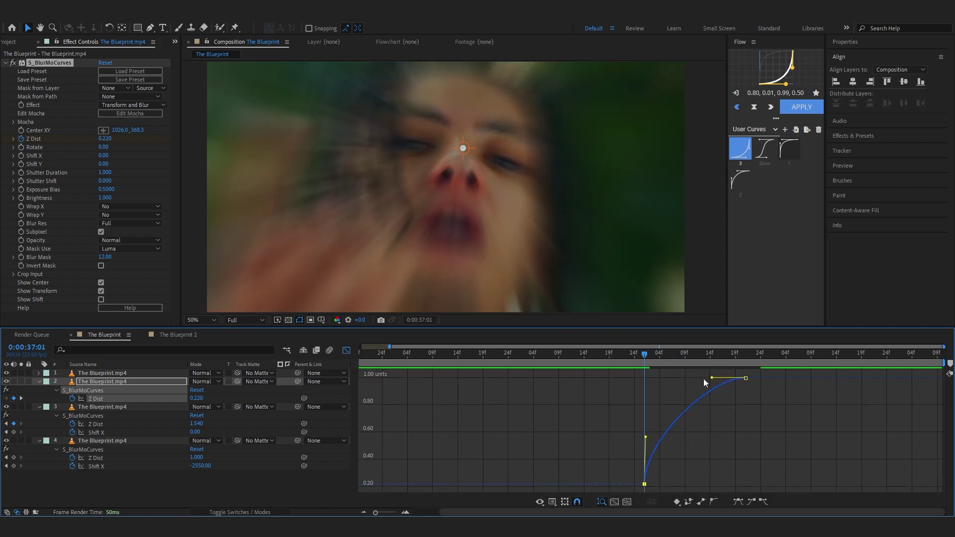
Step: Preview the transition from 35:24 through 37:02 up to the next cut
{"action": "key", "text": "space"}
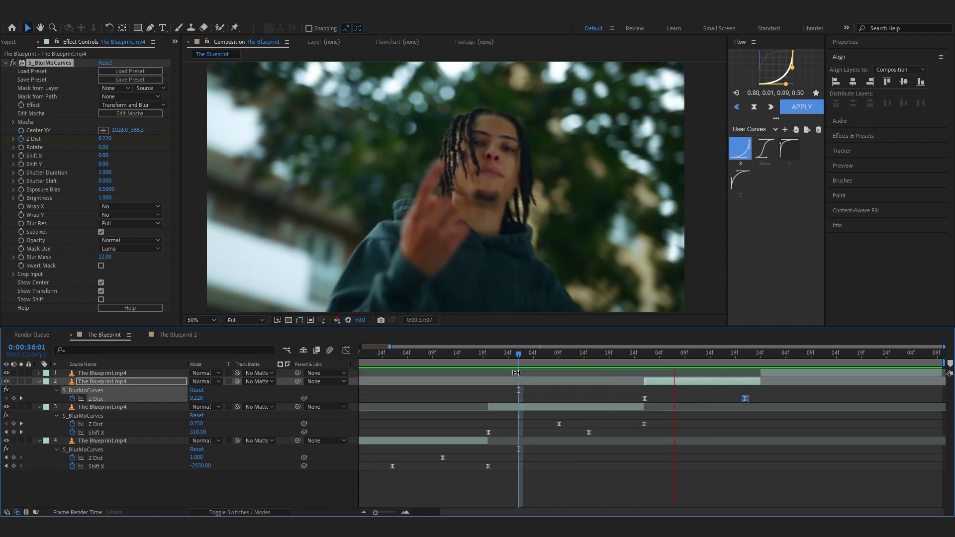
{"action": "left_click", "coordinate": [516, 373]}
{"action": "left_click", "coordinate": [510, 357]}
{"action": "key", "text": "space"}
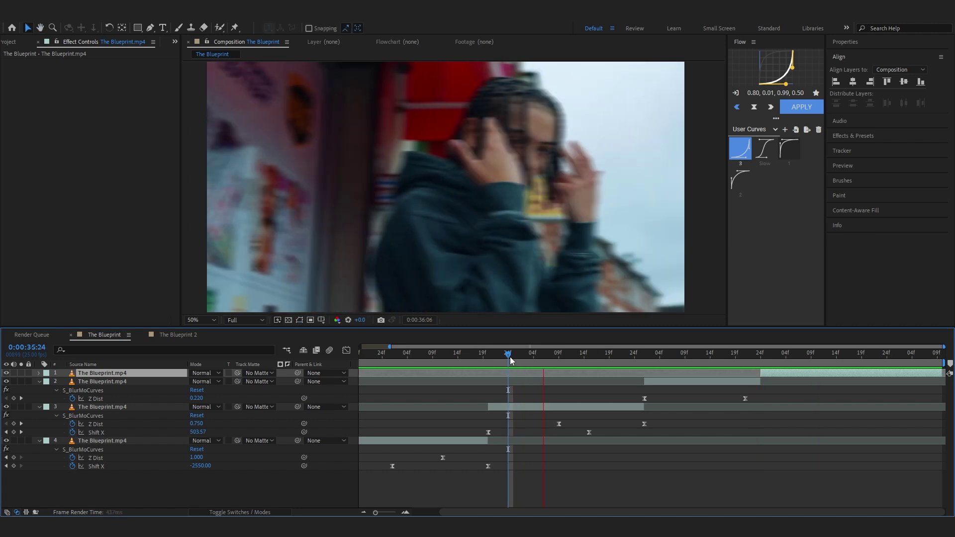
{"action": "left_click", "coordinate": [571, 356]}
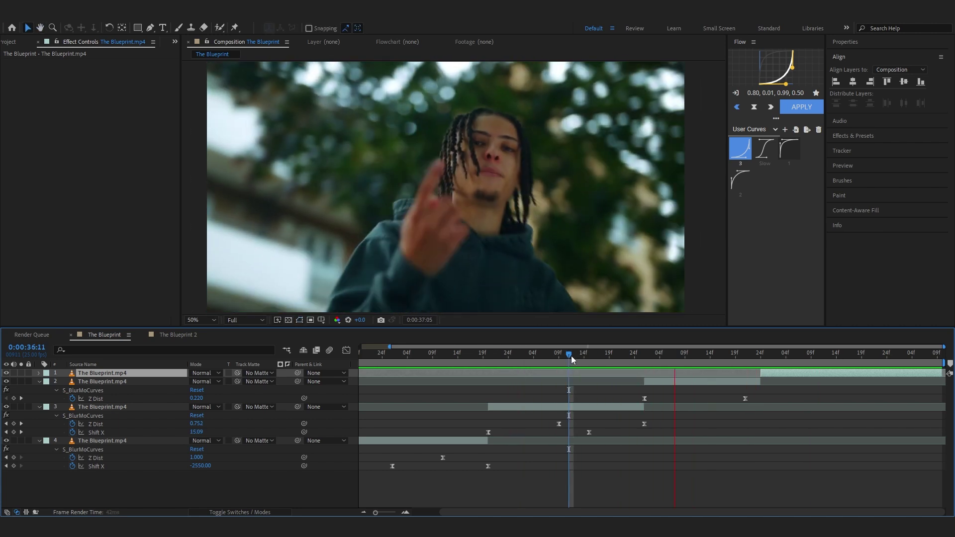
{"action": "left_click_drag", "start_coordinate": [571, 356], "coordinate": [580, 455]}
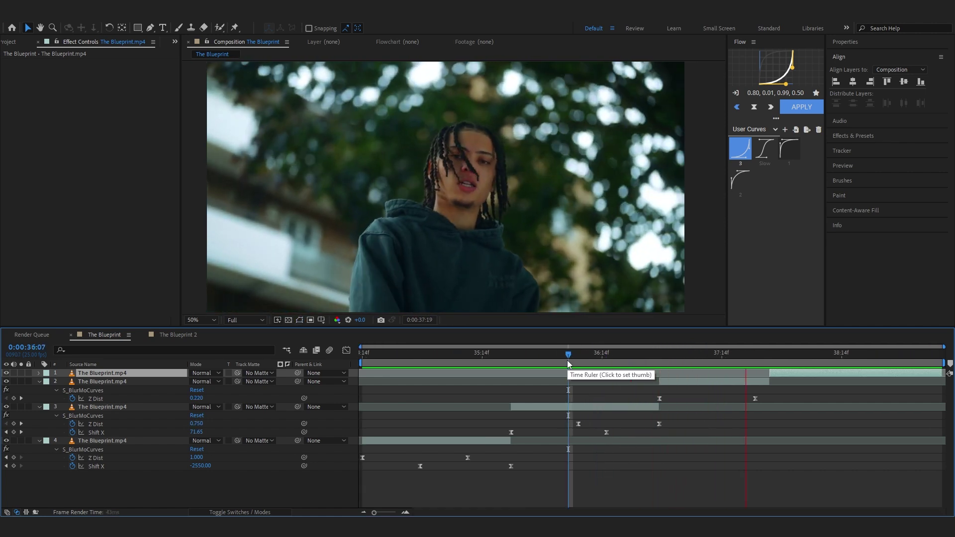
{"action": "key", "text": "space"}
{"action": "left_click_drag", "start_coordinate": [585, 370], "coordinate": [837, 493]}
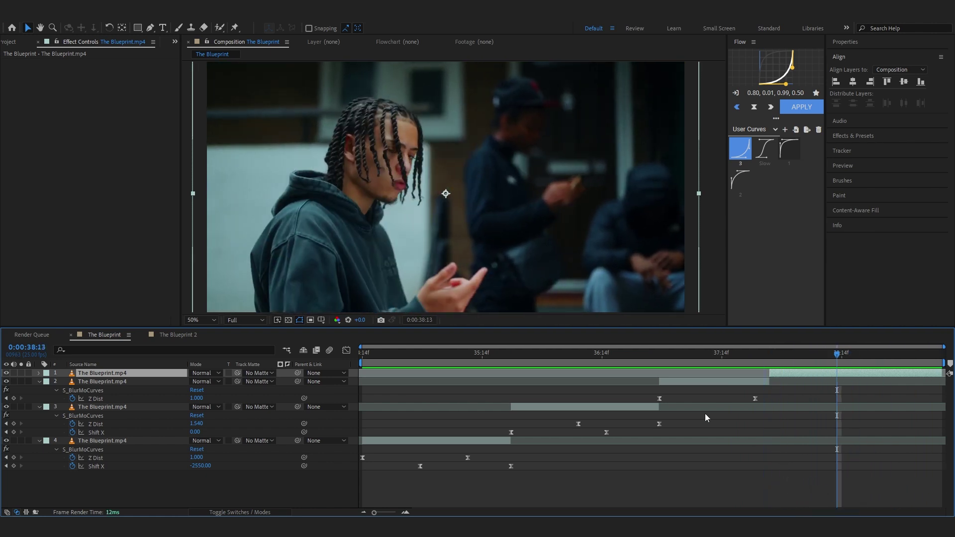
Step: Apply S_BlurMoCurves to layer 1 and centre its zoom on the face at 38:22
{"action": "key", "text": "ctrl+space"}
{"action": "type", "text": "blurmo"}
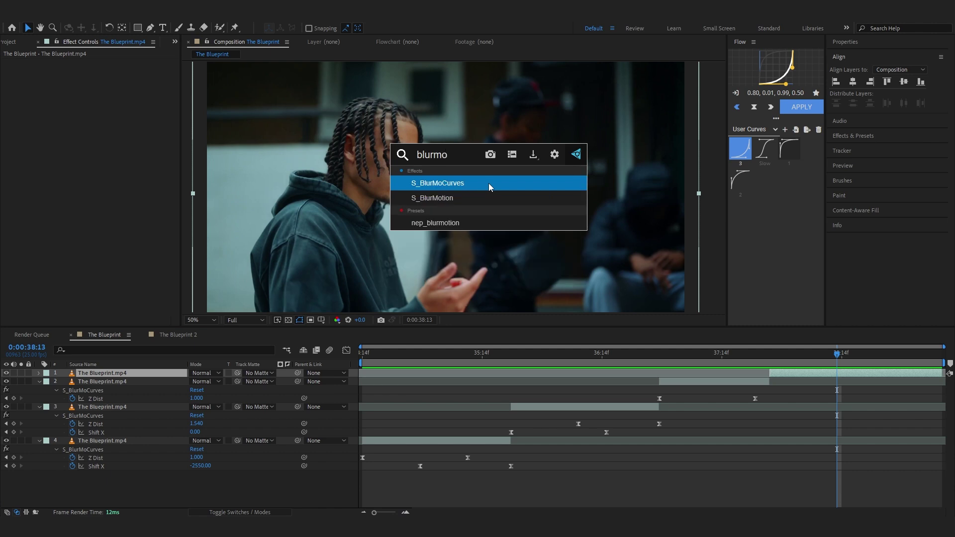
{"action": "key", "text": "Return"}
{"action": "left_click_drag", "start_coordinate": [837, 354], "coordinate": [867, 361]}
{"action": "left_click_drag", "start_coordinate": [446, 202], "coordinate": [426, 164]}
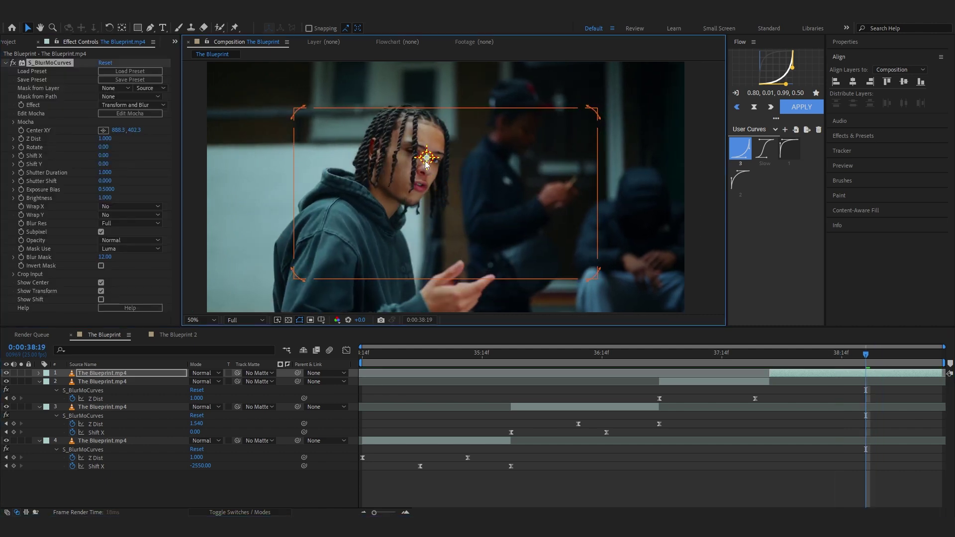
Step: Keyframe layer 1's Z Dist from 1.000 down to 0.510 and Easy Ease both keyframes
{"action": "left_click", "coordinate": [21, 139]}
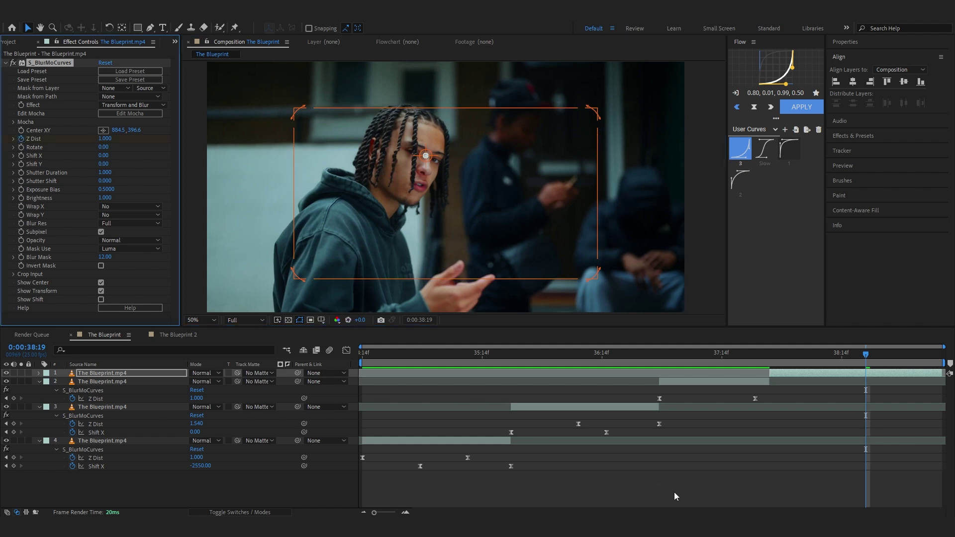
{"action": "left_click_drag", "start_coordinate": [866, 393], "coordinate": [817, 396]}
{"action": "left_click_drag", "start_coordinate": [195, 390], "coordinate": [178, 396]}
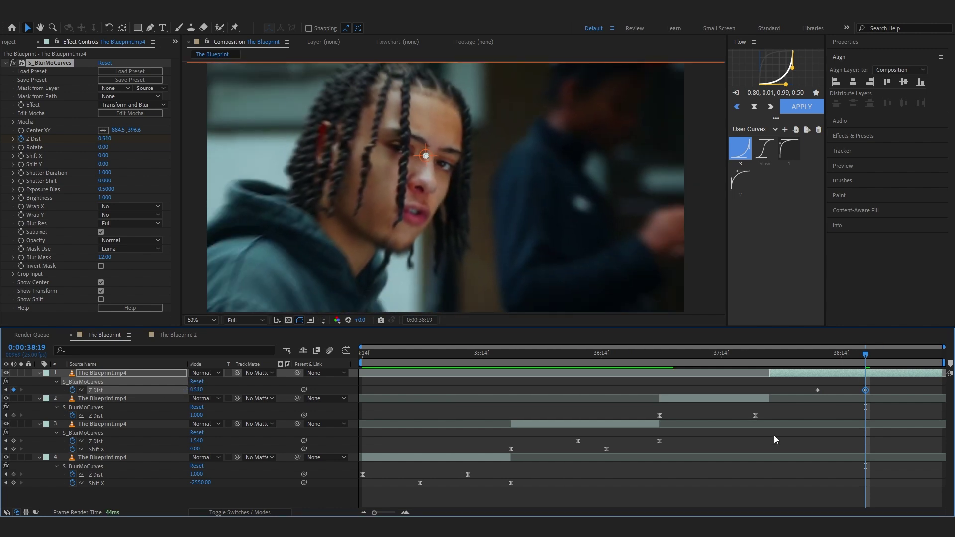
{"action": "left_click_drag", "start_coordinate": [866, 389], "coordinate": [781, 406]}
{"action": "key", "text": "F9"}
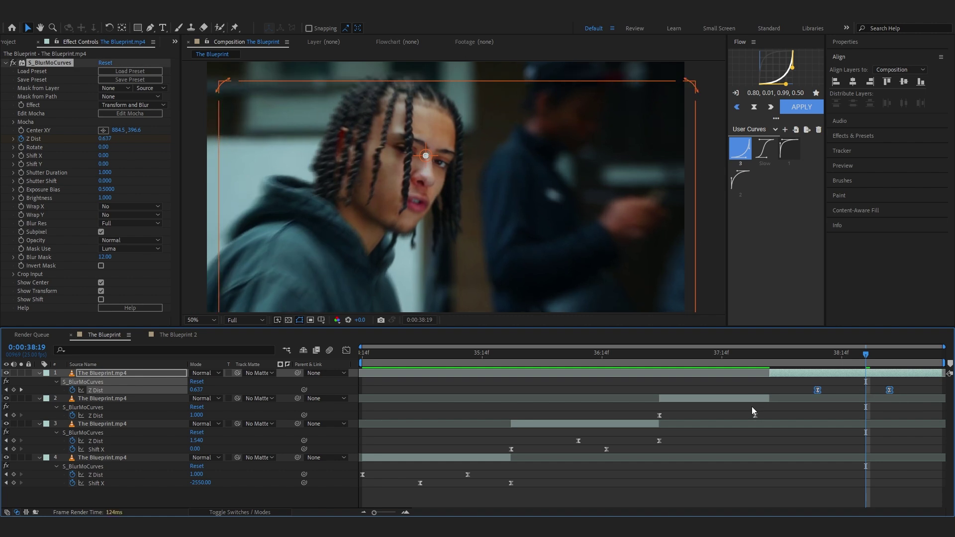
Step: Lengthen both keyframes' ease handles on the Z Dist curve and play back the zoom
{"action": "left_click", "coordinate": [345, 350]}
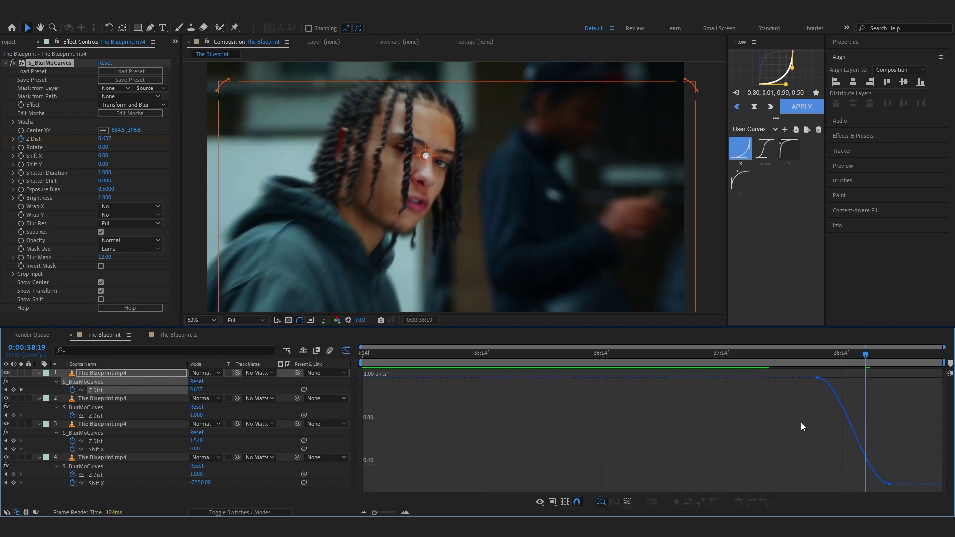
{"action": "left_click_drag", "start_coordinate": [842, 378], "coordinate": [871, 378]}
{"action": "left_click_drag", "start_coordinate": [866, 484], "coordinate": [838, 482]}
{"action": "left_click_drag", "start_coordinate": [838, 482], "coordinate": [835, 483]}
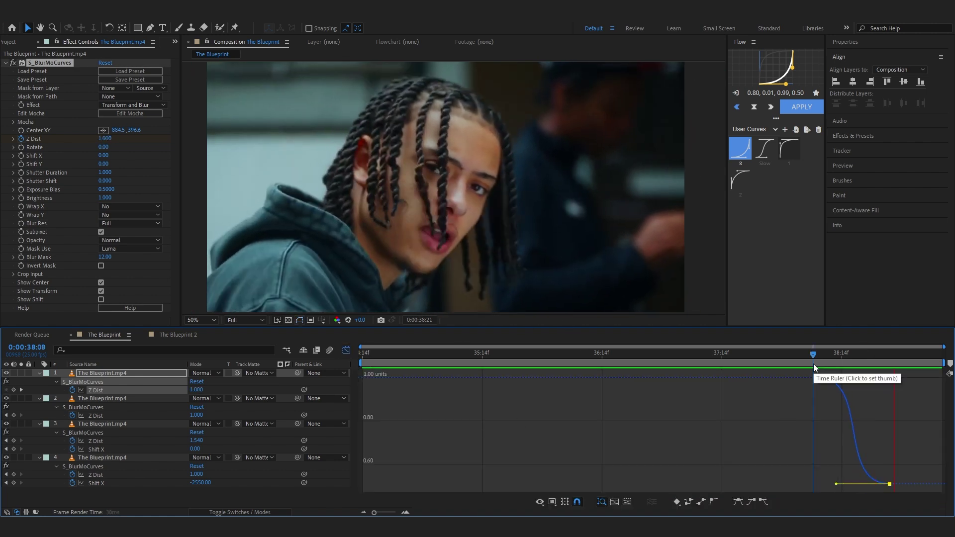
{"action": "key", "text": "space"}
{"action": "key", "text": "space"}
{"action": "key", "text": "space"}
{"action": "key", "text": "space"}
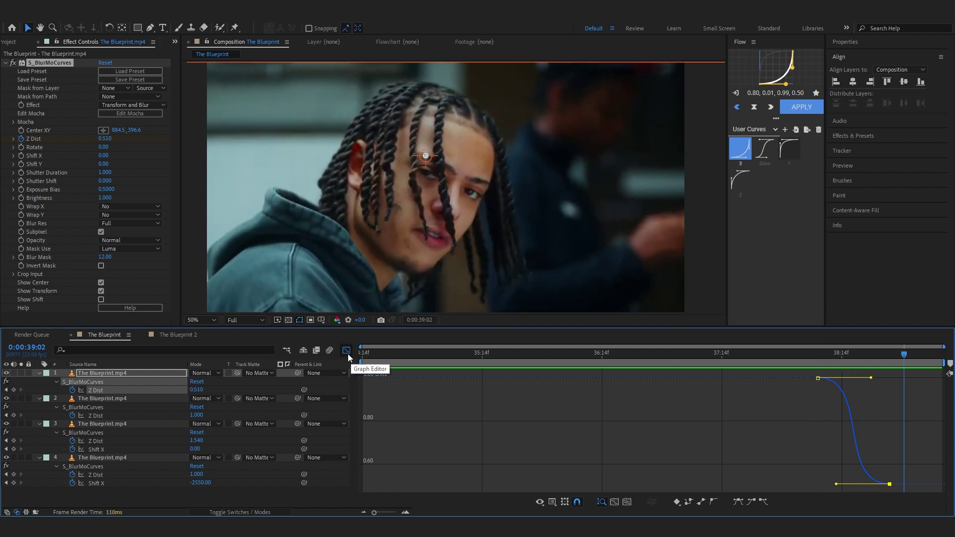
Step: Add a final Z Dist keyframe back at 1.000 around 39:09 and preview the finished zoom
{"action": "left_click", "coordinate": [347, 350]}
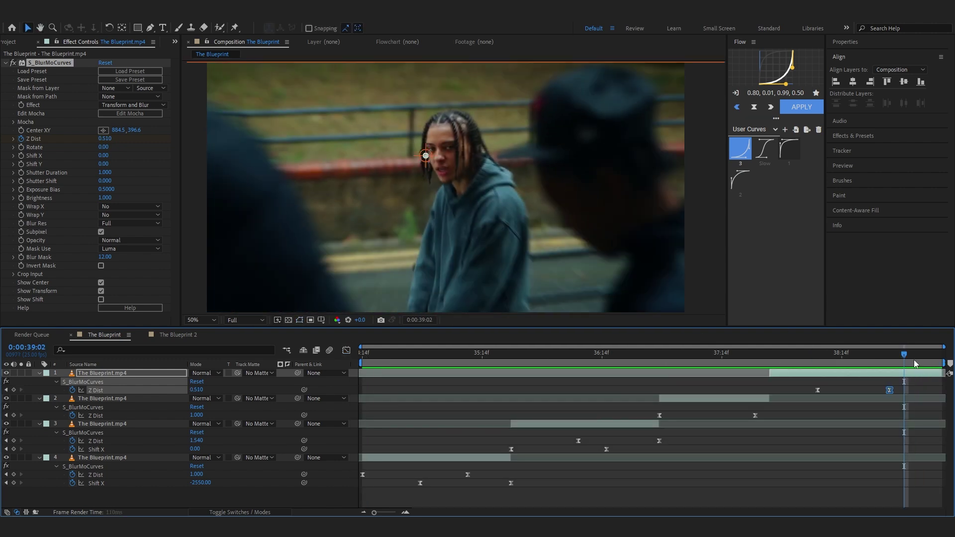
{"action": "right_click", "coordinate": [171, 392]}
{"action": "left_click", "coordinate": [191, 330]}
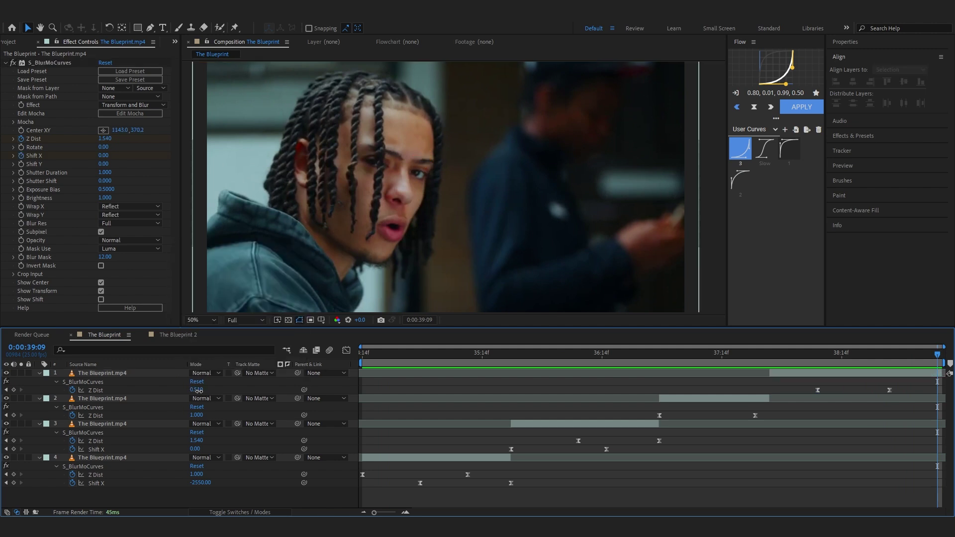
{"action": "left_click_drag", "start_coordinate": [938, 390], "coordinate": [941, 437]}
{"action": "left_click", "coordinate": [346, 350]}
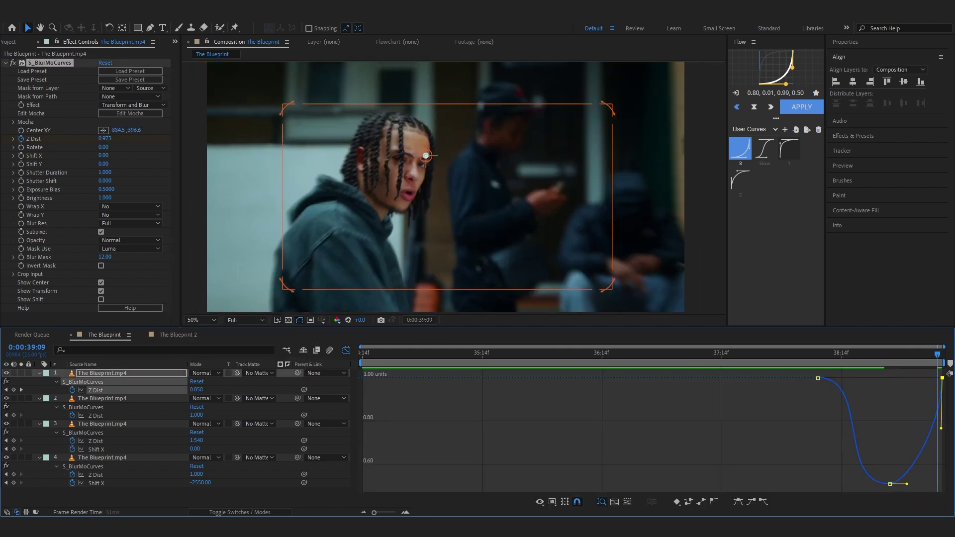
{"action": "key", "text": "space"}
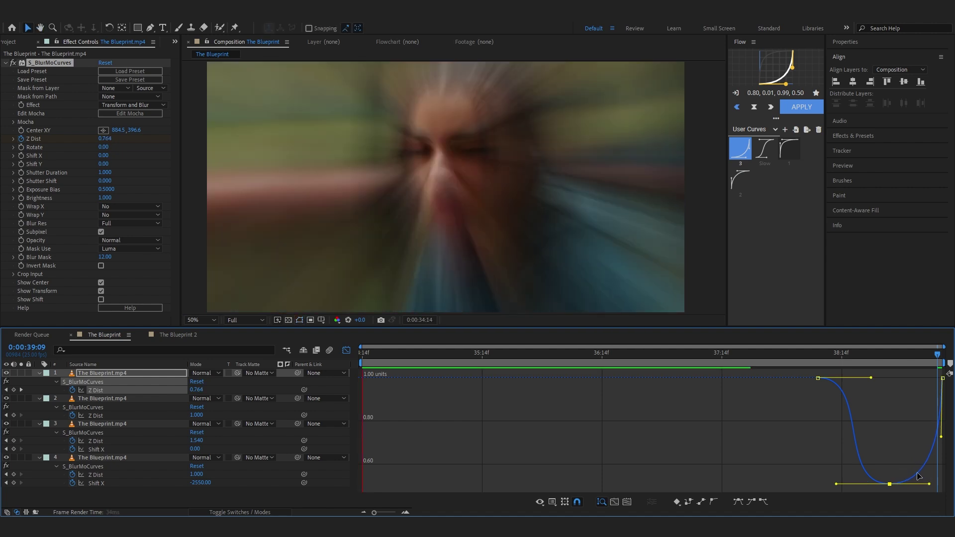
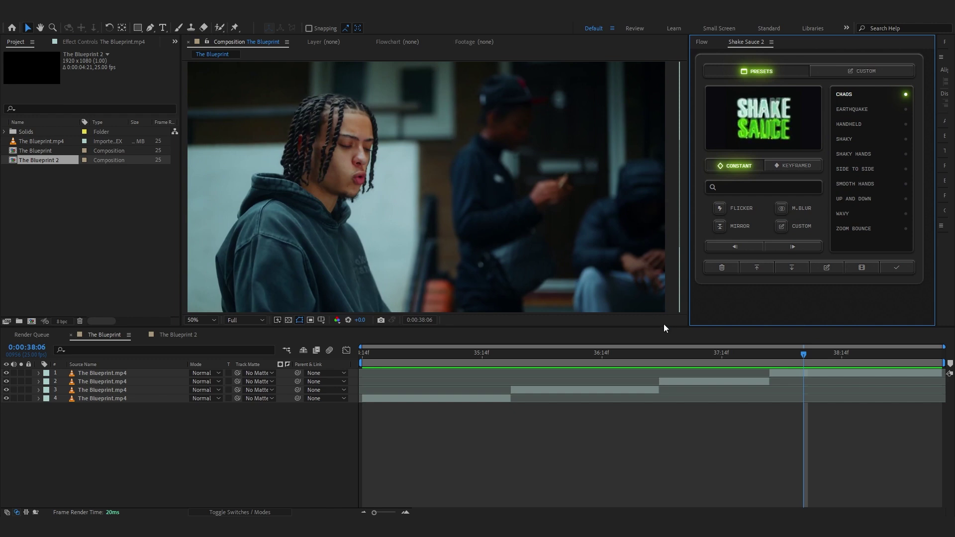
Step: Raise the viewer/timeline divider and switch Shake Sauce 2 to its KEYFRAMED presets
{"action": "left_click_drag", "start_coordinate": [670, 327], "coordinate": [670, 293]}
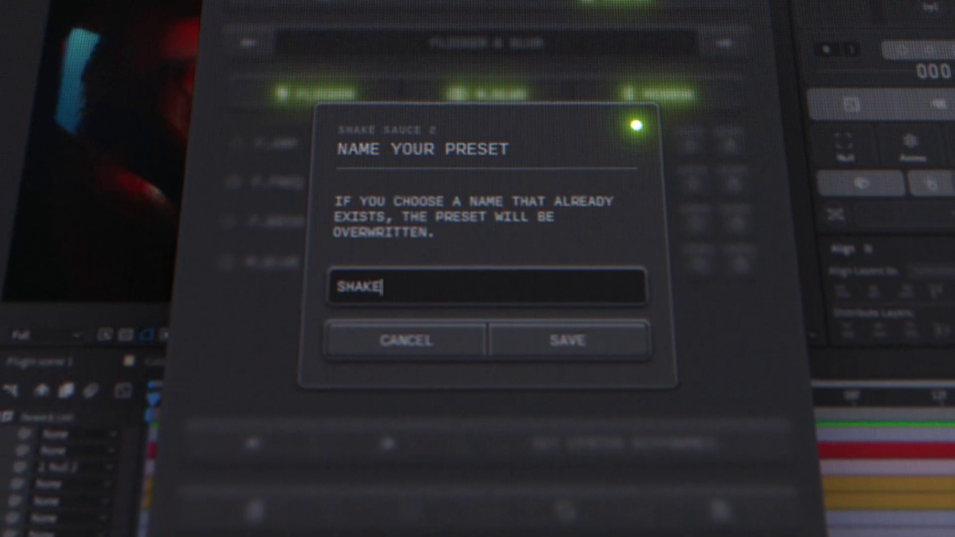
{"action": "type", "text": "PRESET 01"}
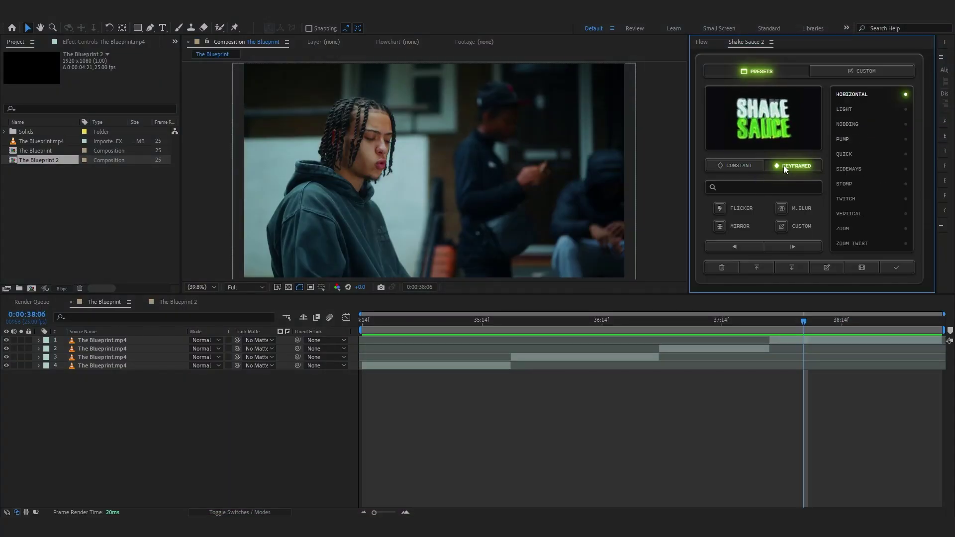
Step: Select the ASIM BEST ONE preset and move the playhead to 0:00:34:14
{"action": "scroll", "coordinate": [878, 175], "scroll_direction": "down", "scroll_amount": 3}
{"action": "scroll", "coordinate": [865, 192], "scroll_direction": "up", "scroll_amount": 3}
{"action": "scroll", "coordinate": [867, 172], "scroll_direction": "down", "scroll_amount": 3}
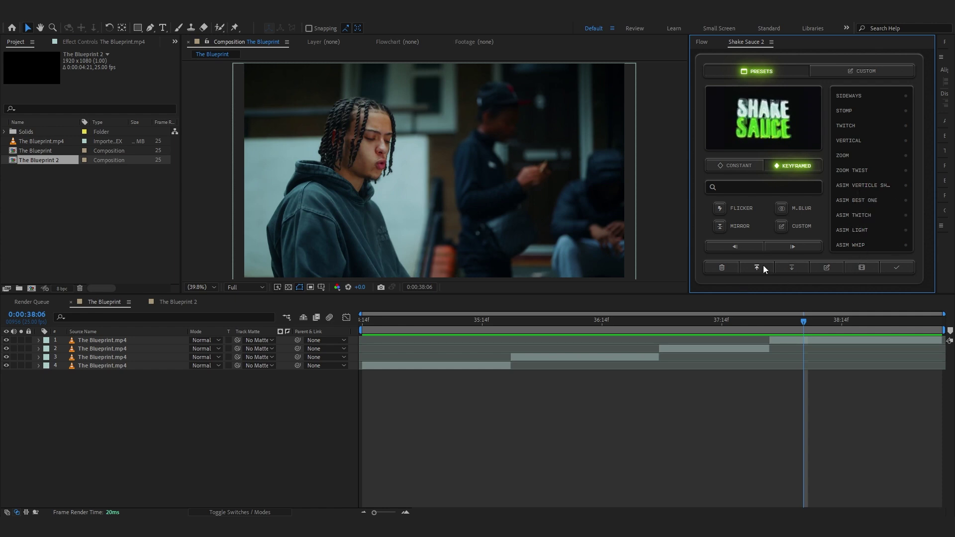
{"action": "left_click_drag", "start_coordinate": [775, 319], "coordinate": [338, 393]}
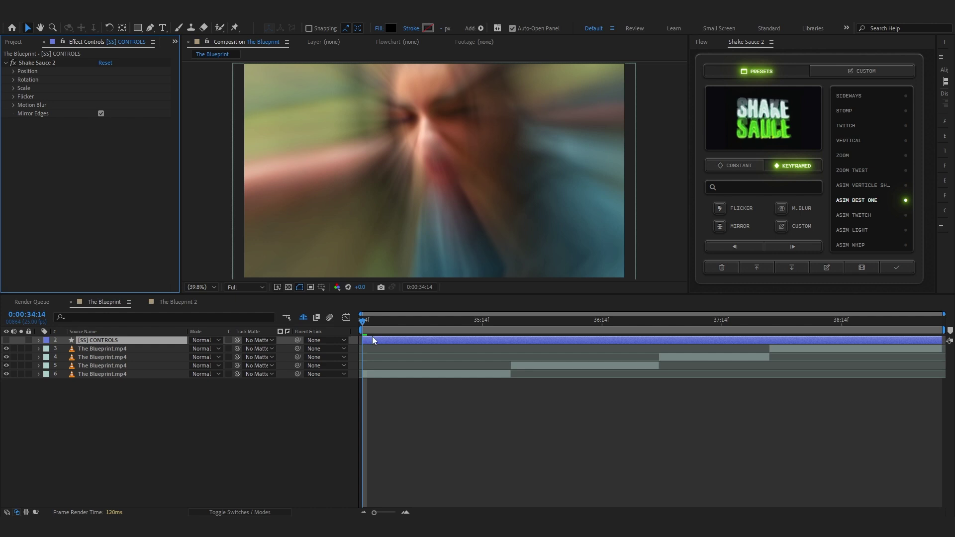
Step: Preview the ASIM BEST ONE shake on the zoom transition several times
{"action": "key", "text": "space"}
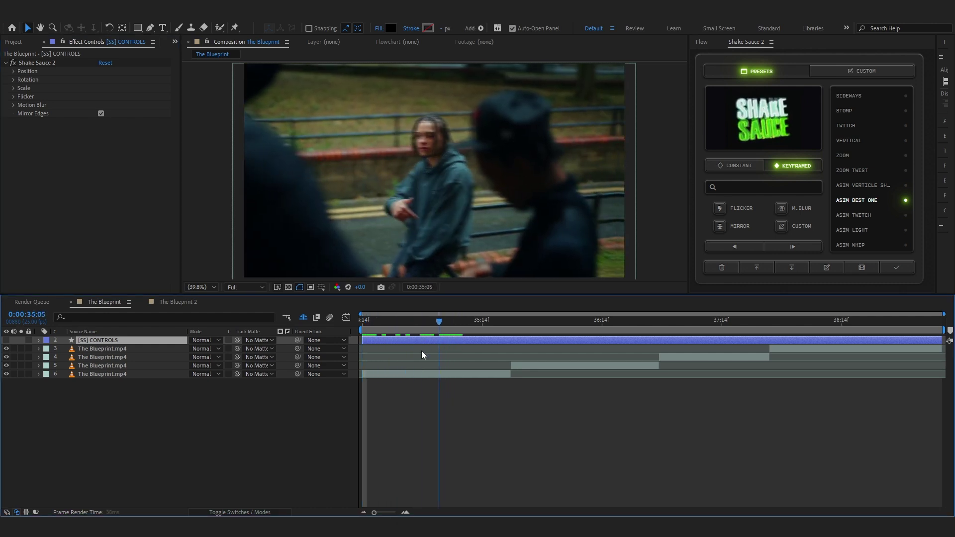
{"action": "left_click_drag", "start_coordinate": [439, 353], "coordinate": [318, 374]}
{"action": "key", "text": "space"}
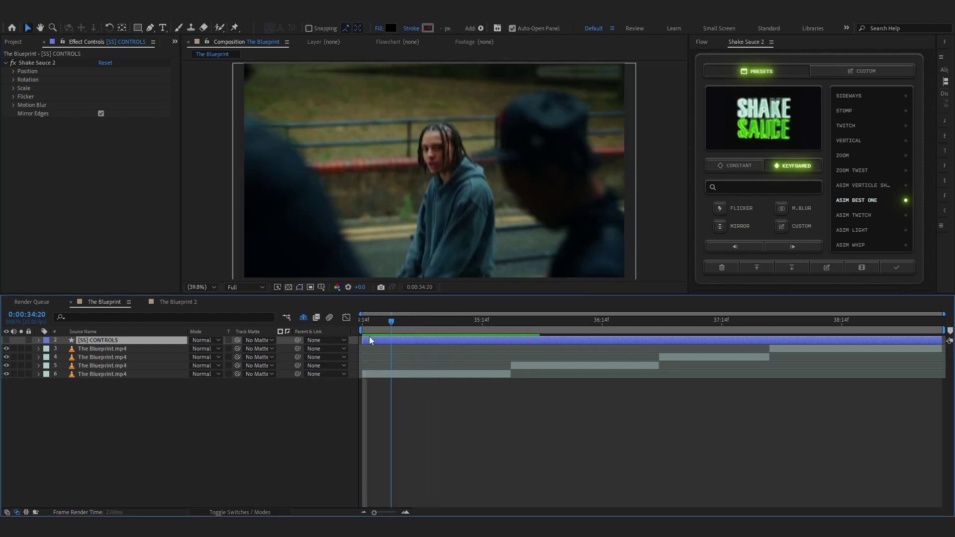
{"action": "left_click_drag", "start_coordinate": [369, 340], "coordinate": [362, 350]}
{"action": "key", "text": "space"}
{"action": "key", "text": "space"}
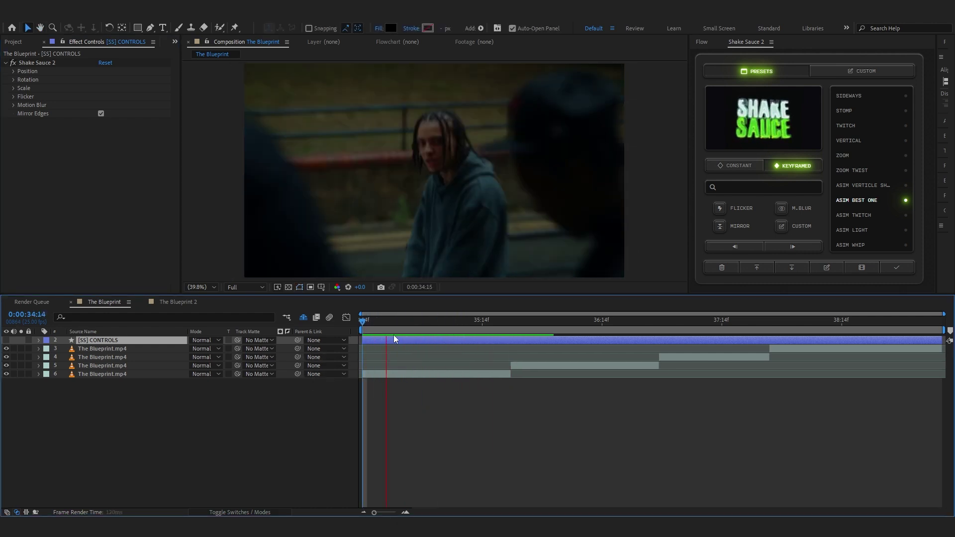
{"action": "key", "text": "space"}
{"action": "key", "text": "space"}
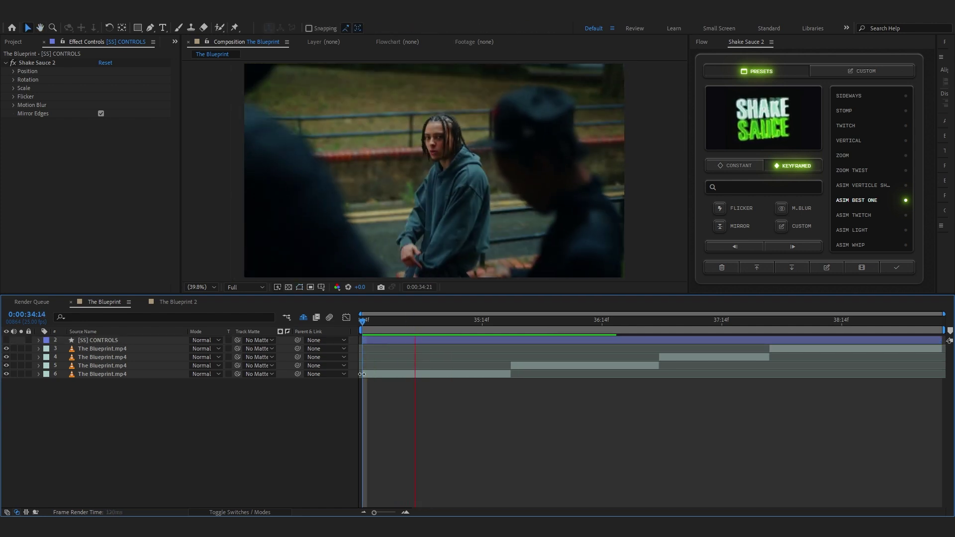
{"action": "key", "text": "space"}
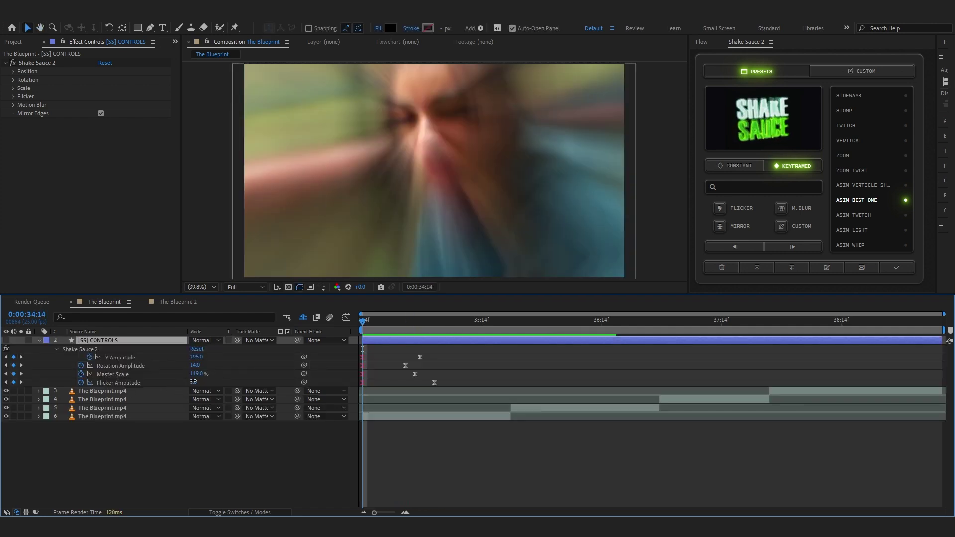
Step: Change the first Flicker Amplitude keyframe from 3.0 to 1.0 and preview the result
{"action": "left_click_drag", "start_coordinate": [194, 381], "coordinate": [183, 381]}
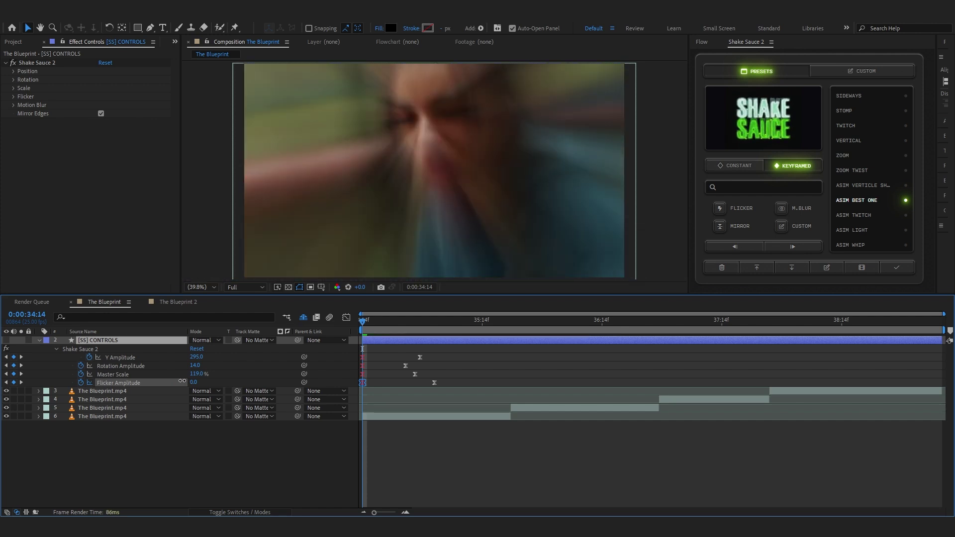
{"action": "left_click", "coordinate": [192, 383]}
{"action": "type", "text": "1"}
{"action": "left_click", "coordinate": [175, 425]}
{"action": "key", "text": "space"}
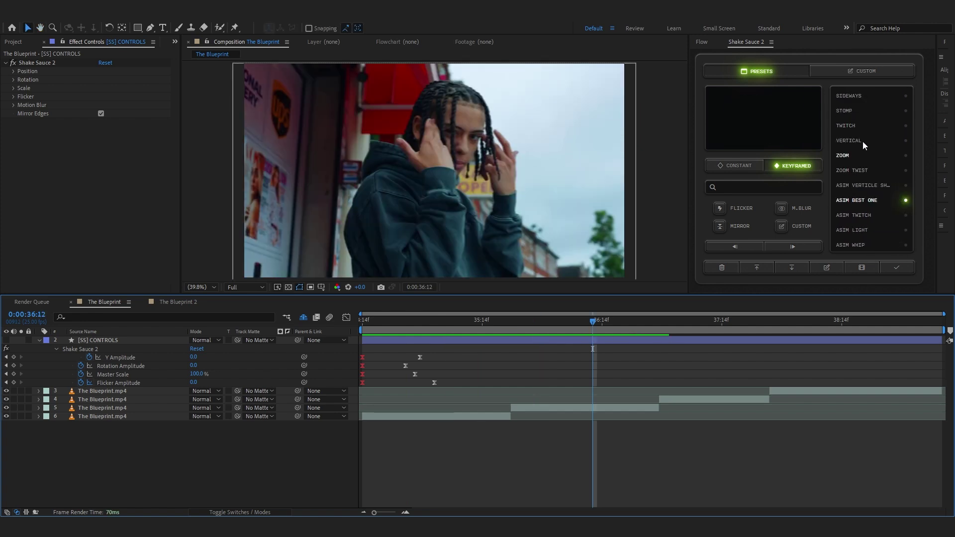
Step: Apply ASIM TWITCH at 0:00:35:20, moving Flicker earlier and Position/Rotation Amplitude keyframes later
{"action": "left_click", "coordinate": [857, 214]}
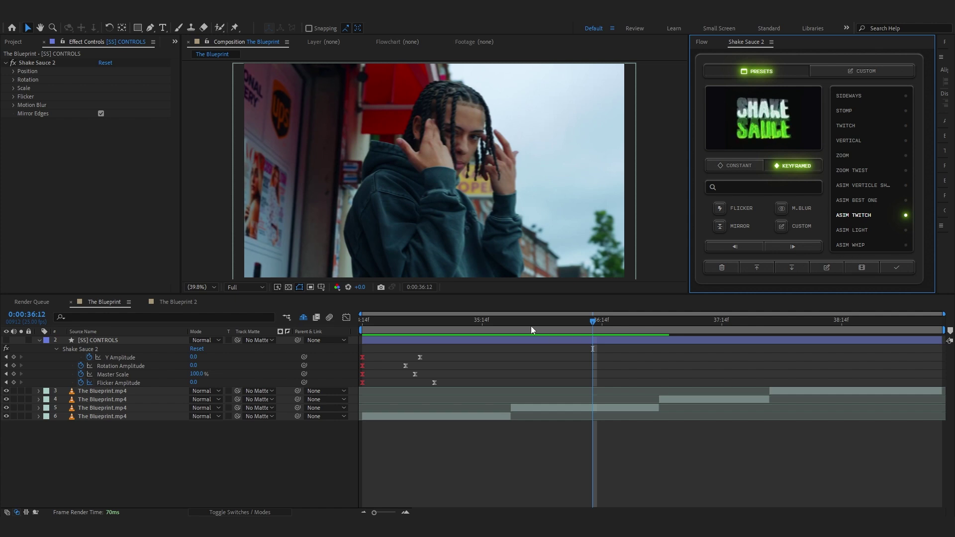
{"action": "left_click_drag", "start_coordinate": [530, 326], "coordinate": [509, 375]}
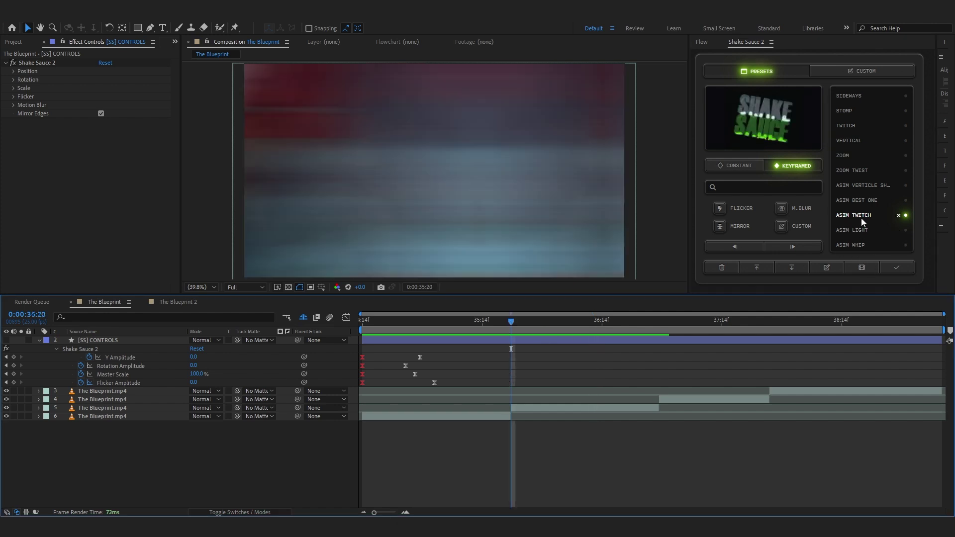
{"action": "left_click", "coordinate": [899, 273]}
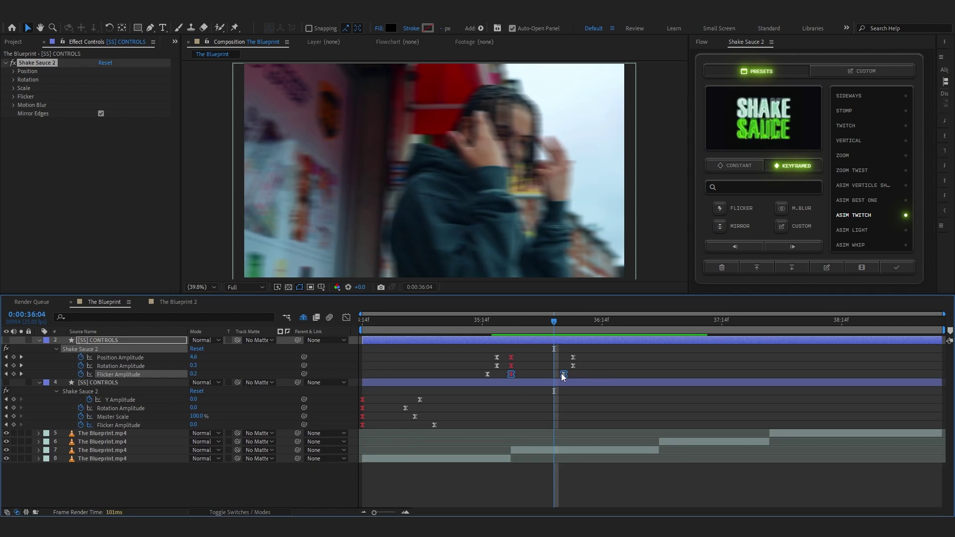
{"action": "left_click_drag", "start_coordinate": [561, 374], "coordinate": [558, 374]}
{"action": "left_click_drag", "start_coordinate": [602, 349], "coordinate": [508, 369]}
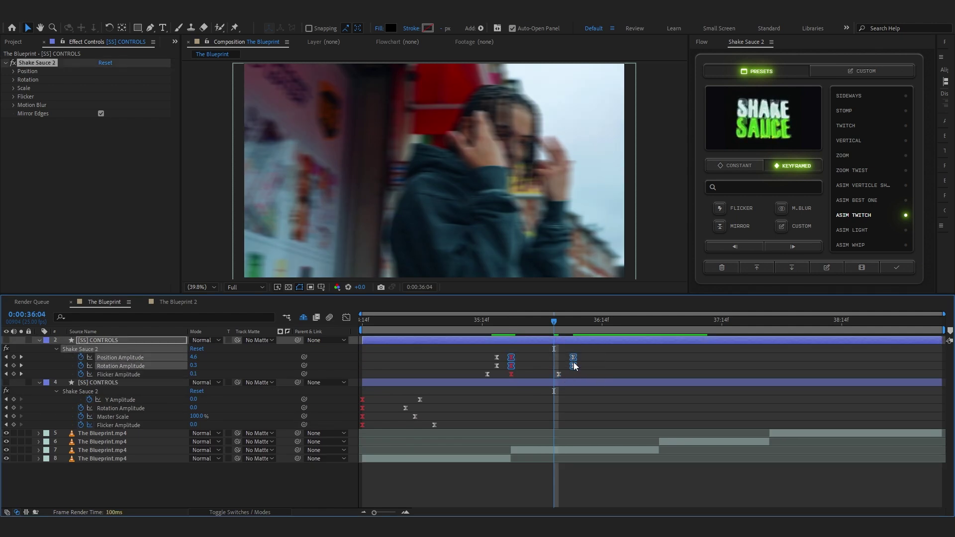
{"action": "left_click_drag", "start_coordinate": [576, 367], "coordinate": [624, 368]}
Step: Preview the twitch shake from 0:00:35:15 and again from 0:00:34:14
{"action": "left_click", "coordinate": [487, 322]}
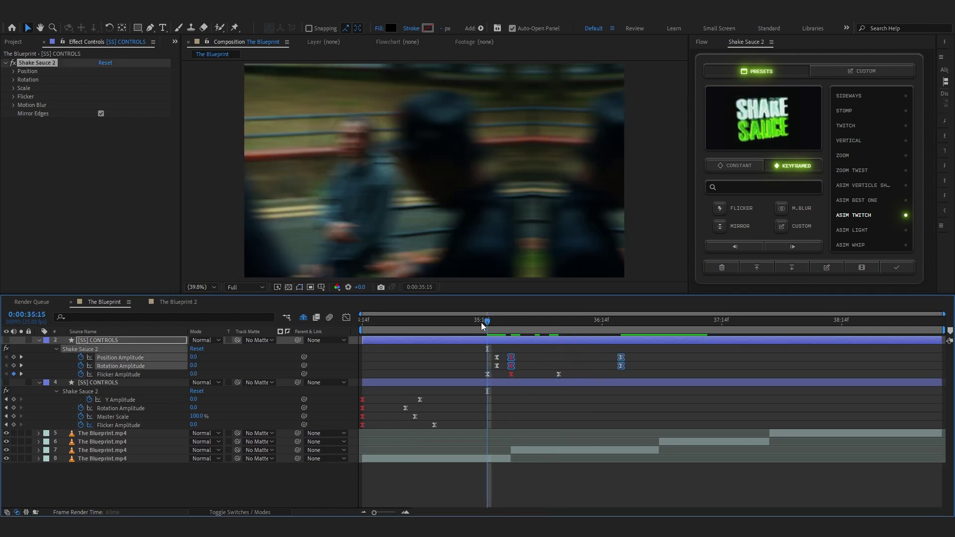
{"action": "key", "text": "space"}
{"action": "left_click_drag", "start_coordinate": [490, 324], "coordinate": [314, 370]}
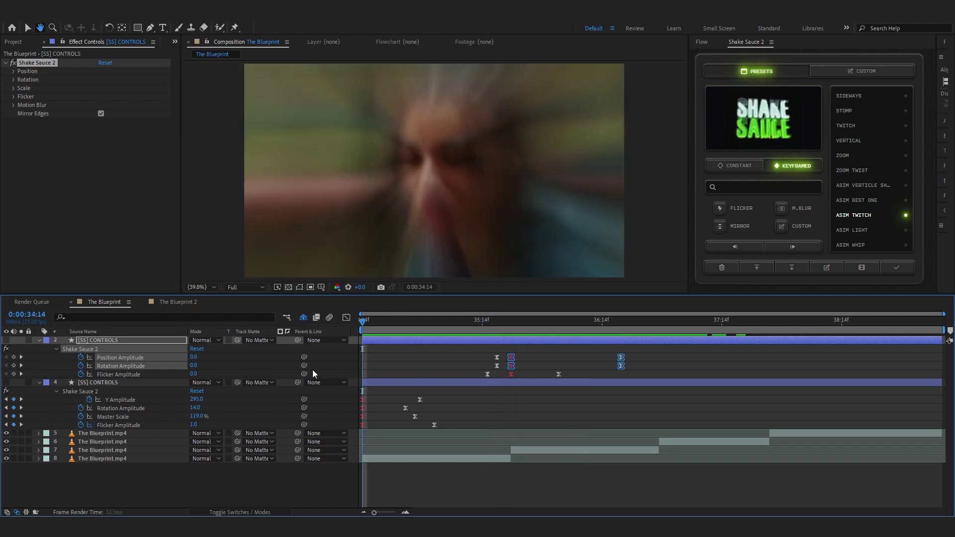
{"action": "key", "text": "space"}
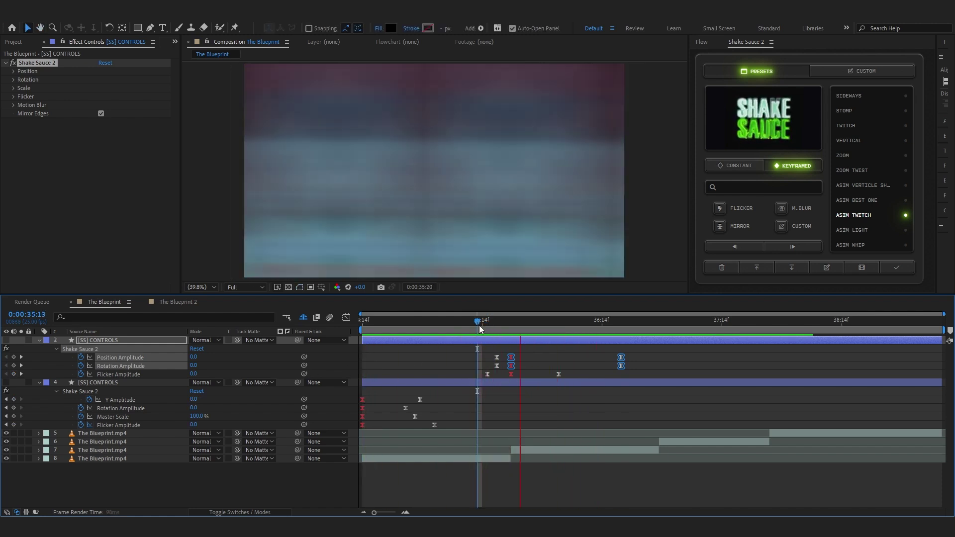
{"action": "key", "text": "space"}
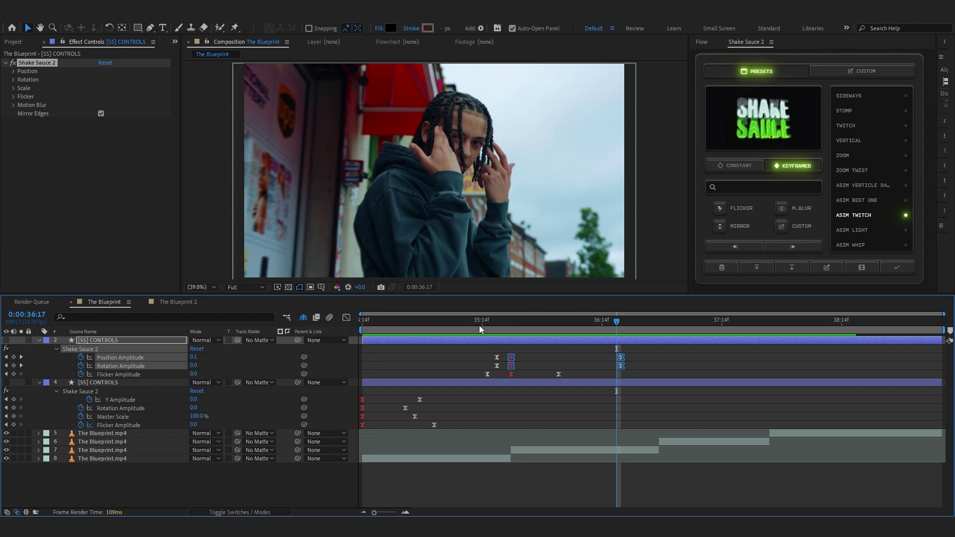
{"action": "left_click_drag", "start_coordinate": [479, 326], "coordinate": [568, 349]}
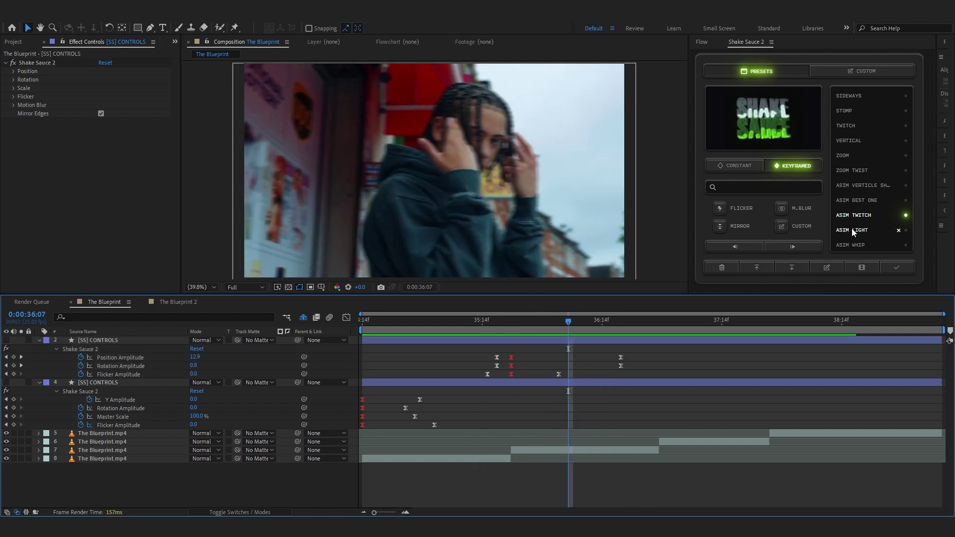
Step: Apply ASIM VERTICLE SHAKE near 0:00:36:13, then select ASIM WHIP near 0:00:37:16
{"action": "left_click_drag", "start_coordinate": [649, 324], "coordinate": [657, 331]}
{"action": "left_click", "coordinate": [863, 190]}
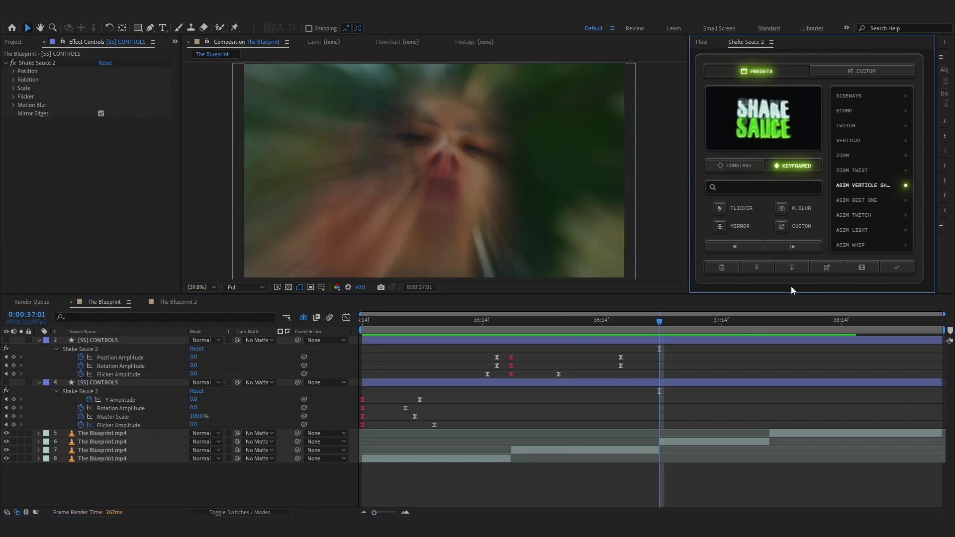
{"action": "left_click", "coordinate": [598, 325]}
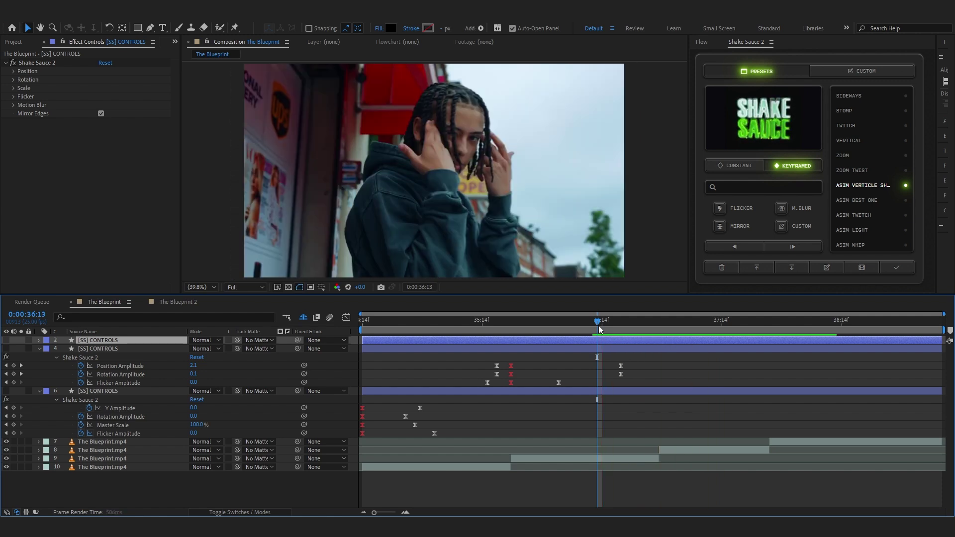
{"action": "left_click_drag", "start_coordinate": [599, 325], "coordinate": [763, 339]}
{"action": "left_click", "coordinate": [860, 246]}
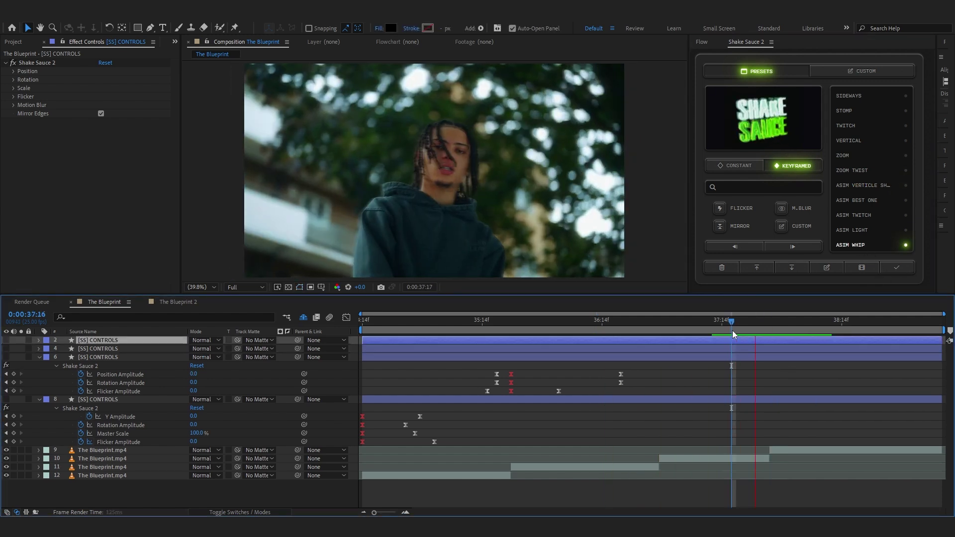